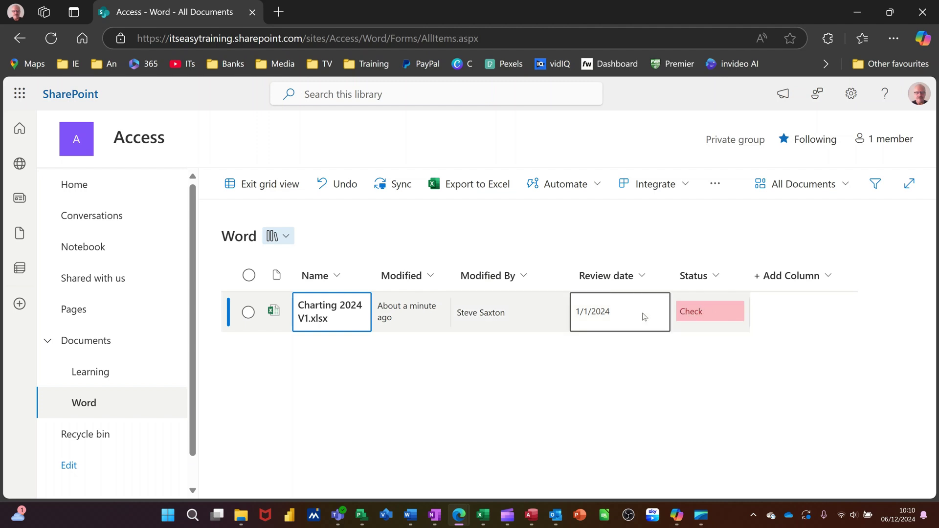
Step: Set the review date of Charting 2024 V1.xlsx in the Word library to 1/1/2025
left_click(616, 314)
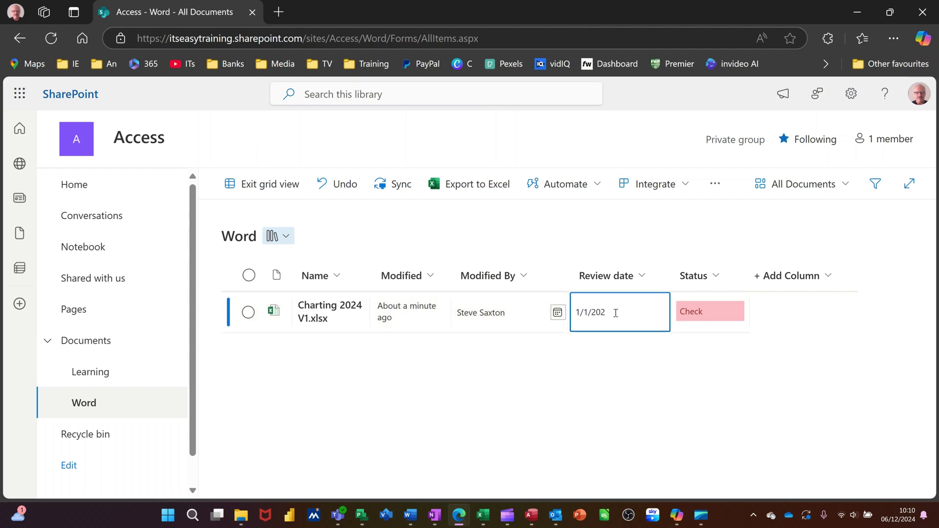
left_click(495, 323)
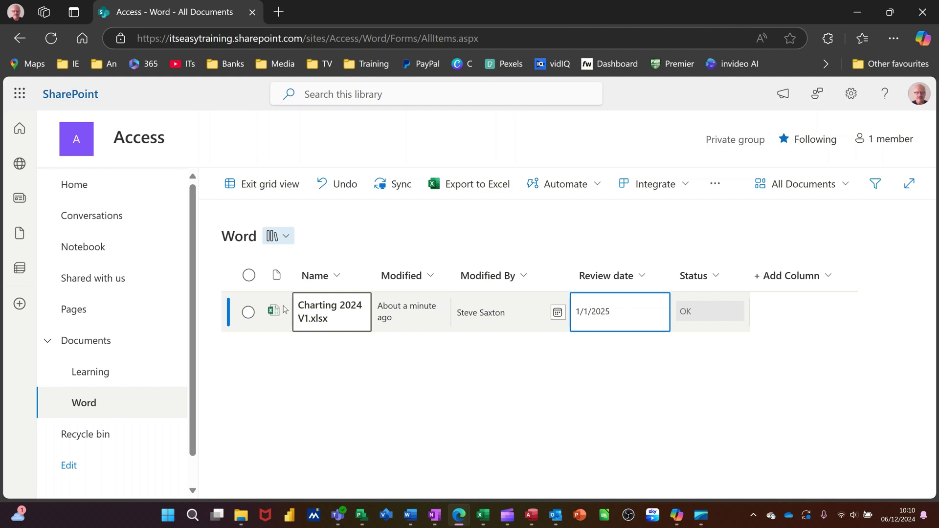
Step: From the site's home page, create a blank document library named Excel that is shown in the site navigation
left_click(79, 189)
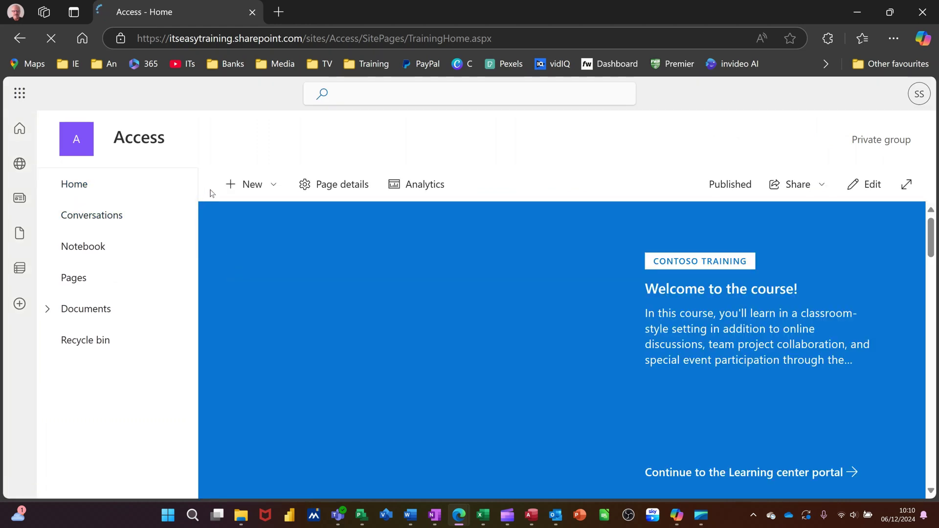
left_click(275, 186)
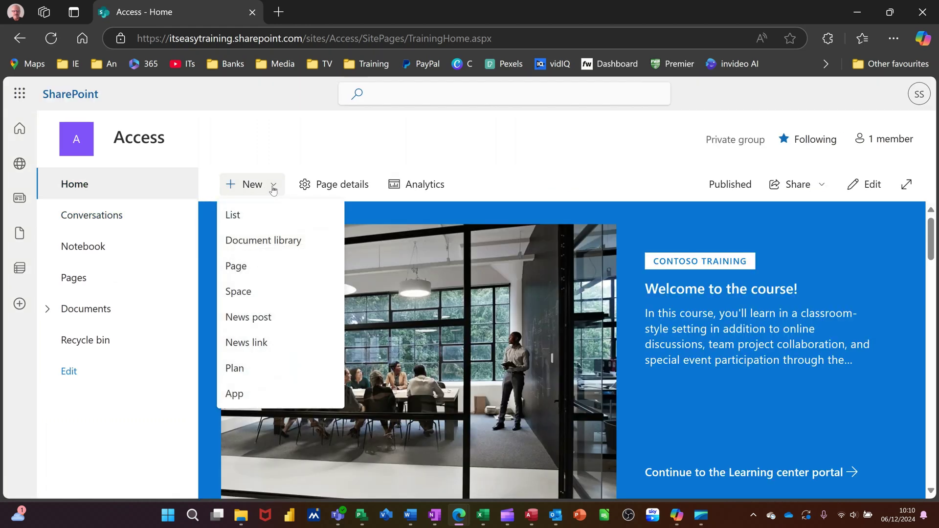
left_click(266, 247)
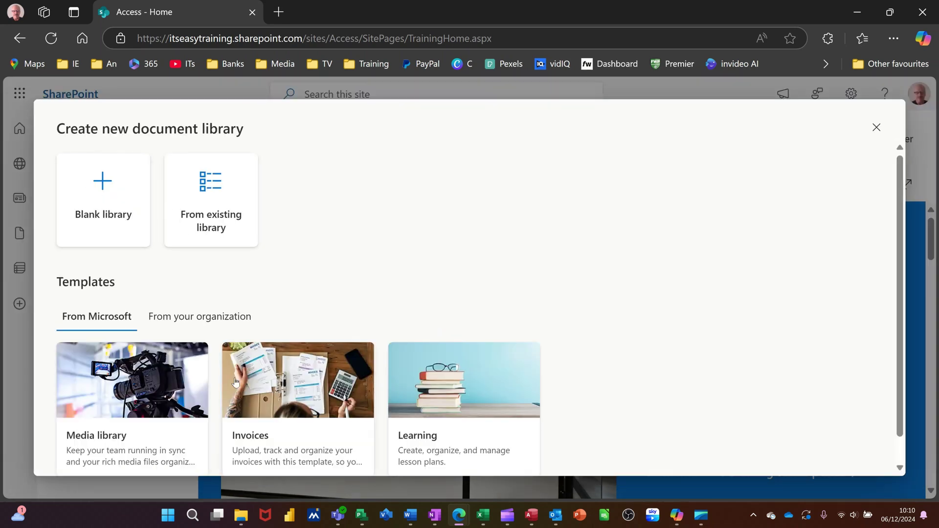
scroll(303, 382, "down", 1)
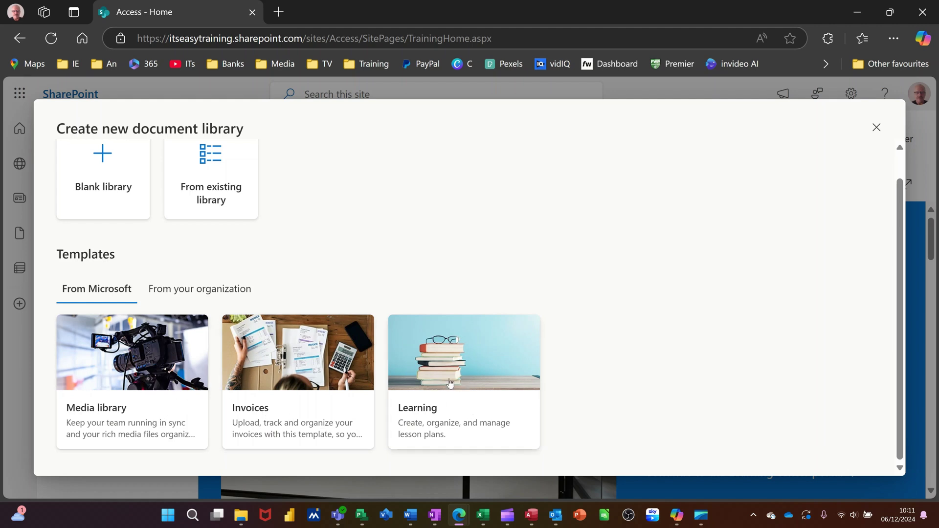
left_click(106, 167)
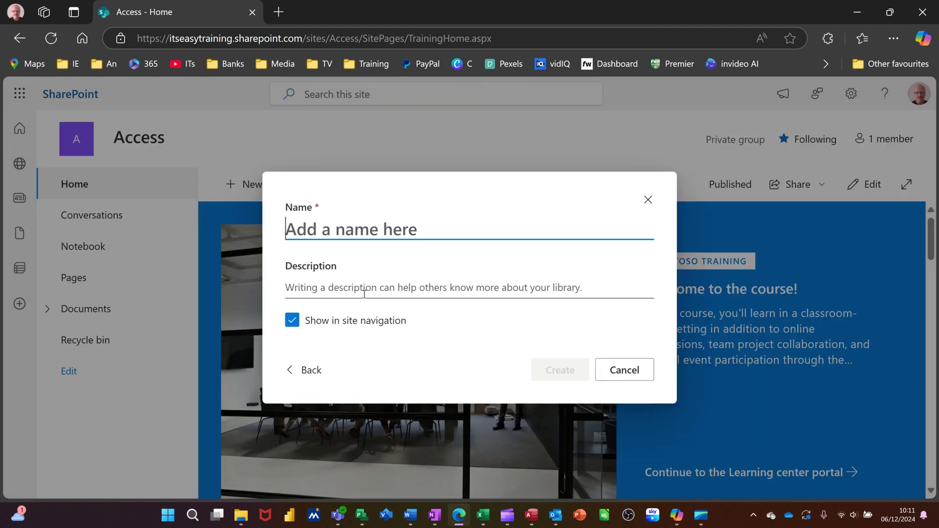
type("Excel")
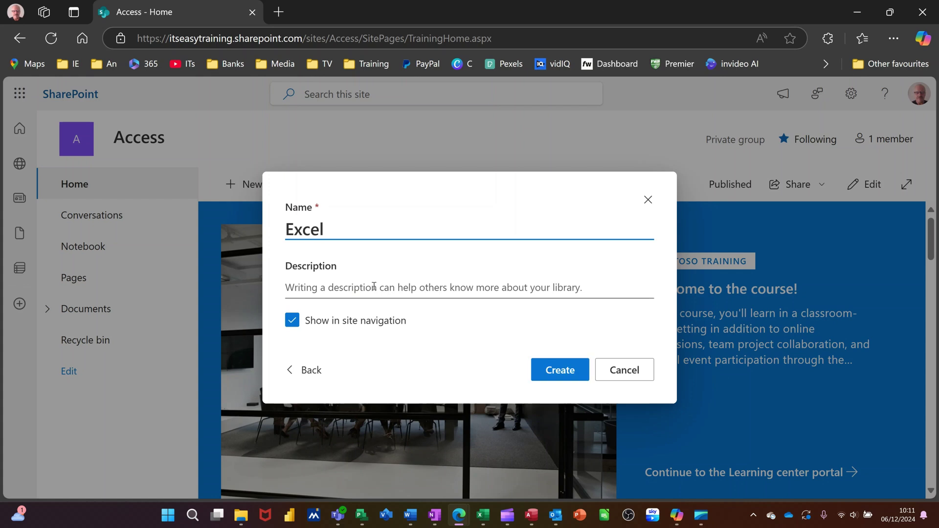
left_click(555, 371)
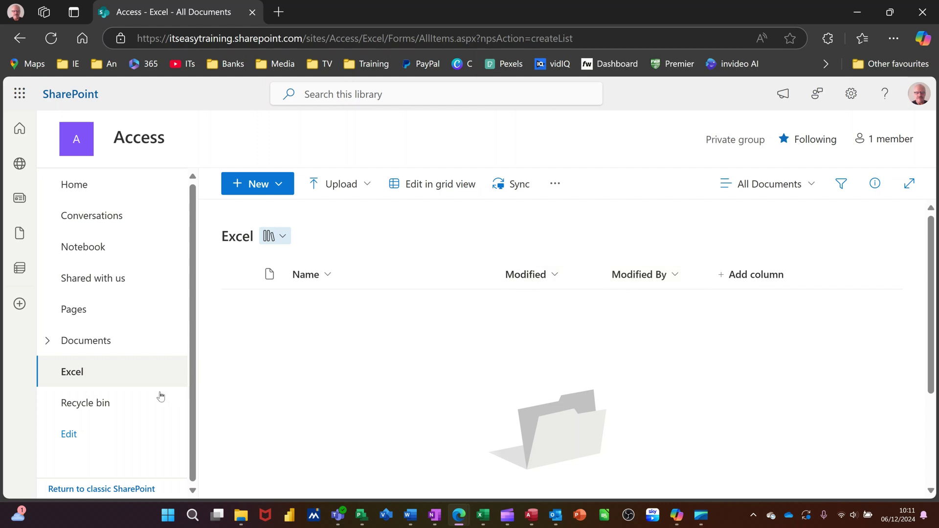
Step: Make the Excel navigation link a sub link under Documents, save the navigation, and expand Documents
left_click(47, 341)
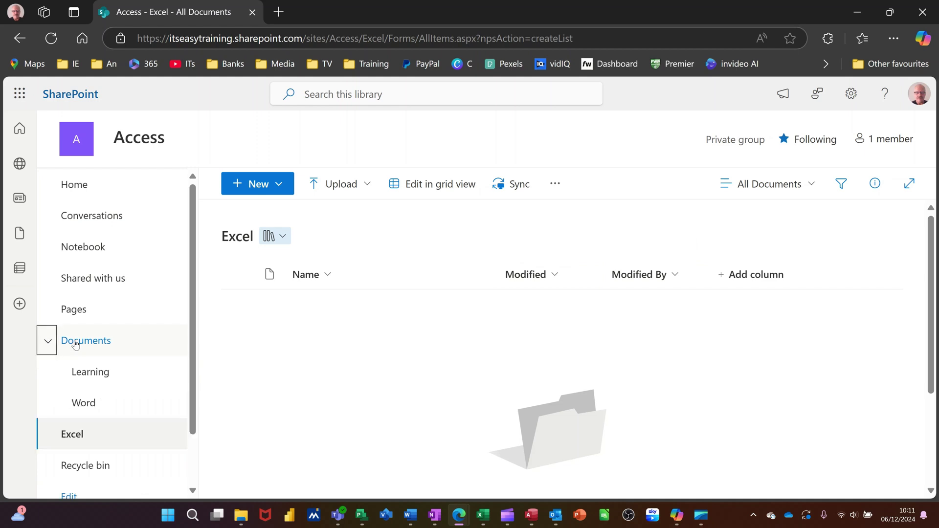
scroll(108, 377, "down", 1)
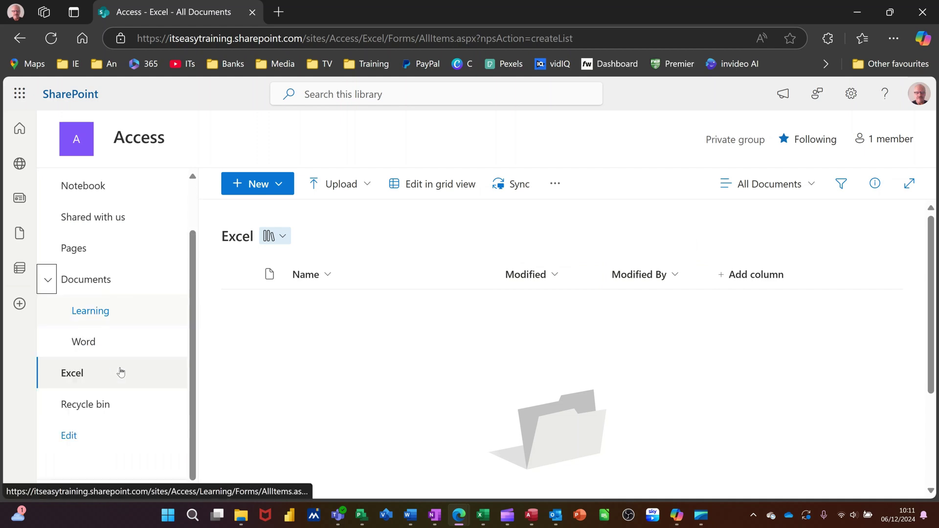
left_click(71, 434)
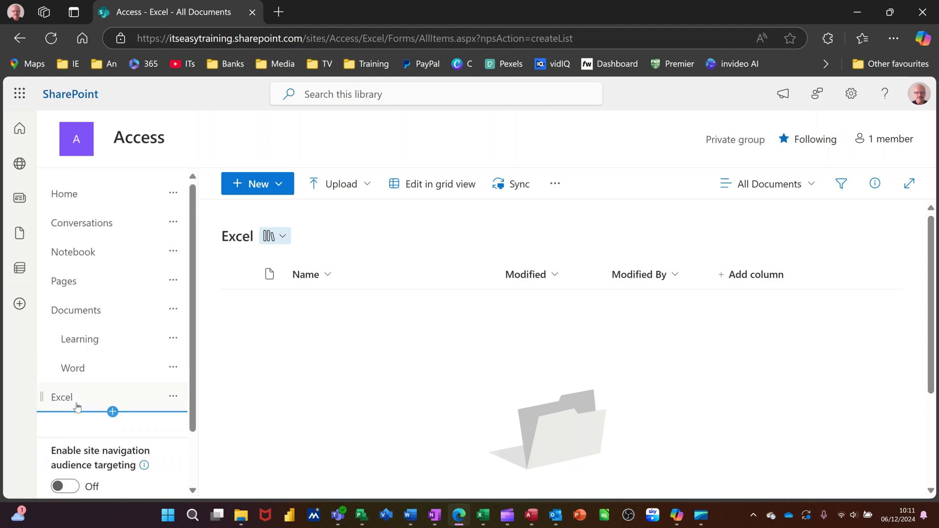
left_click(174, 402)
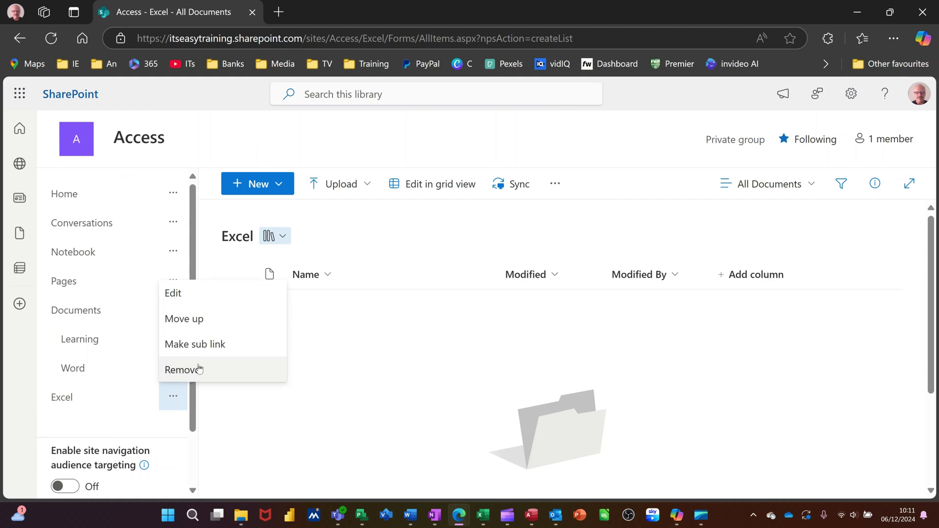
left_click(214, 350)
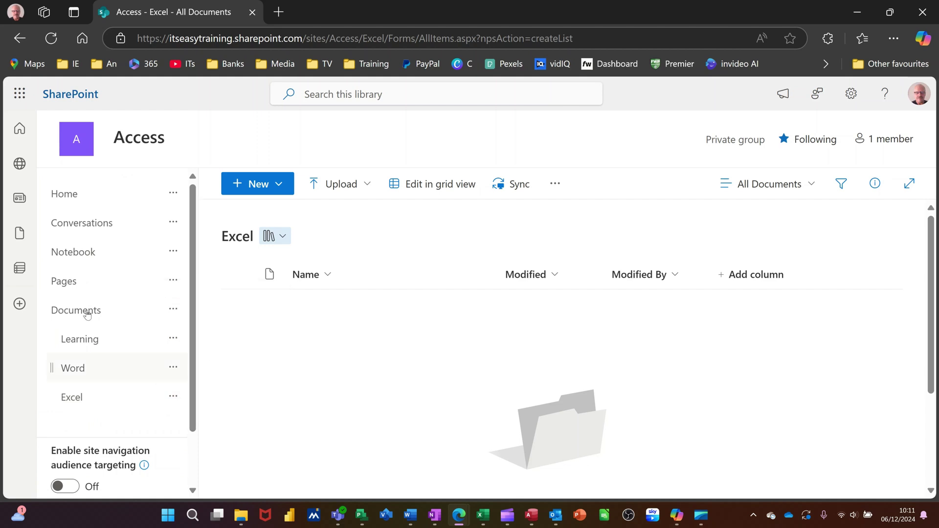
scroll(127, 352, "down", 2)
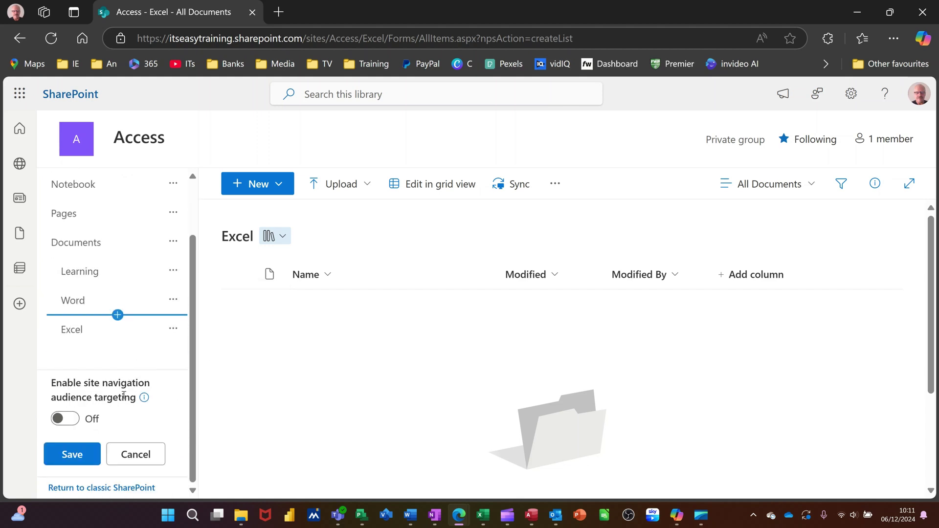
left_click(71, 455)
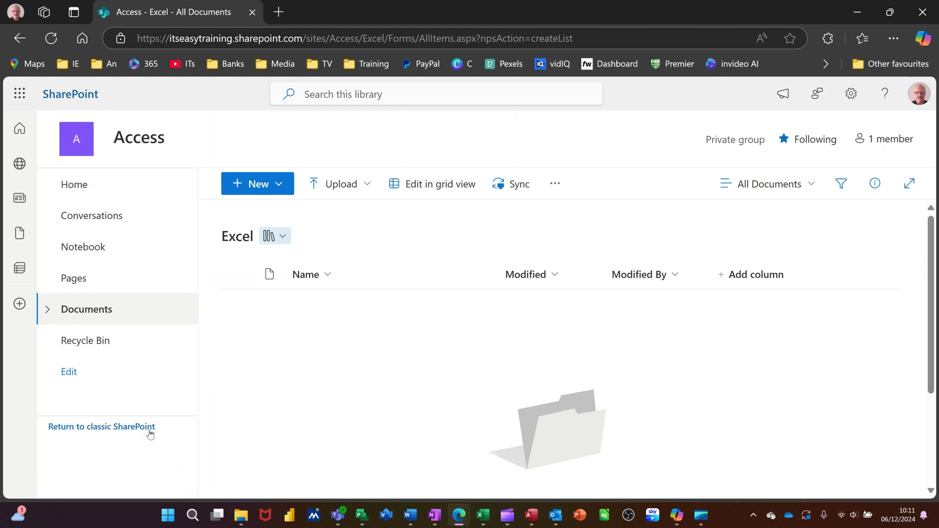
left_click(47, 311)
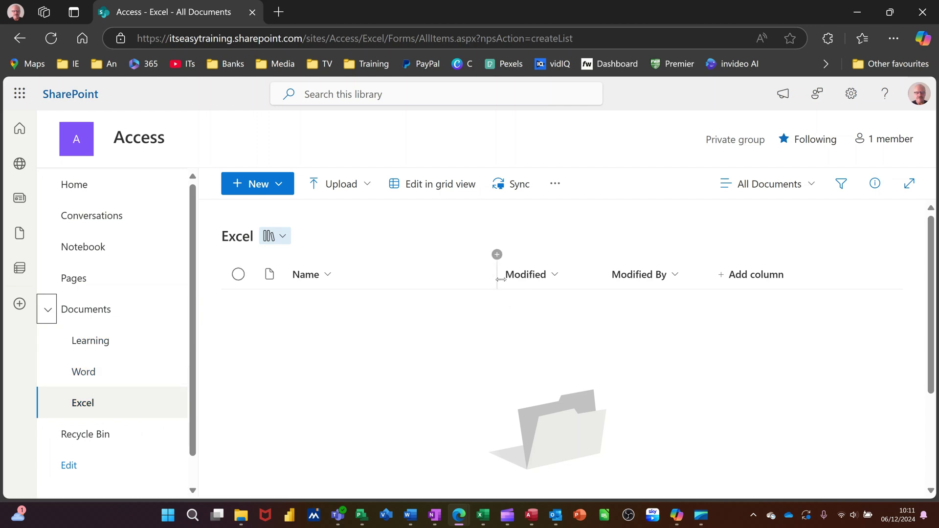
Step: Narrow the Name and Modified columns in the Excel library
left_click_drag(497, 279, 365, 281)
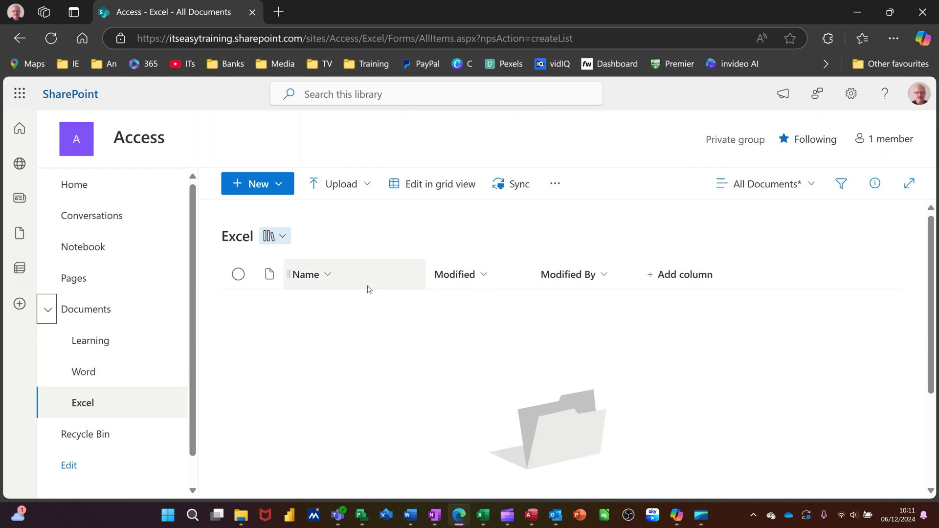
left_click_drag(532, 279, 515, 280)
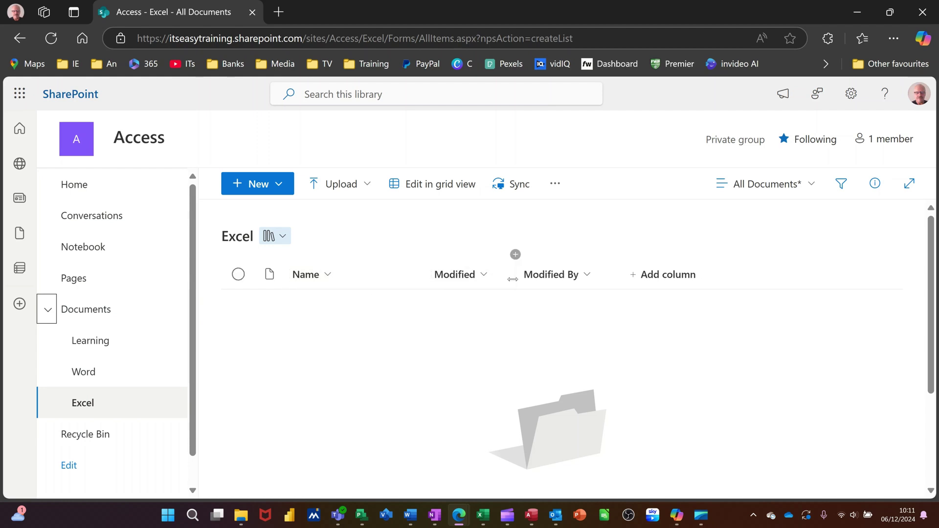
Step: Upload the workbook Compar 1 from the Excel 2024 May folder to the Excel library and select it
left_click(337, 185)
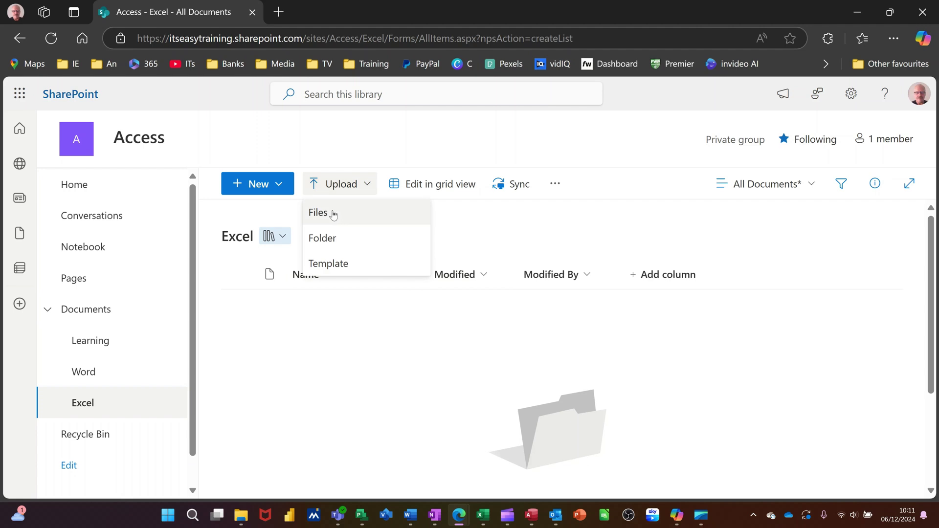
left_click(336, 214)
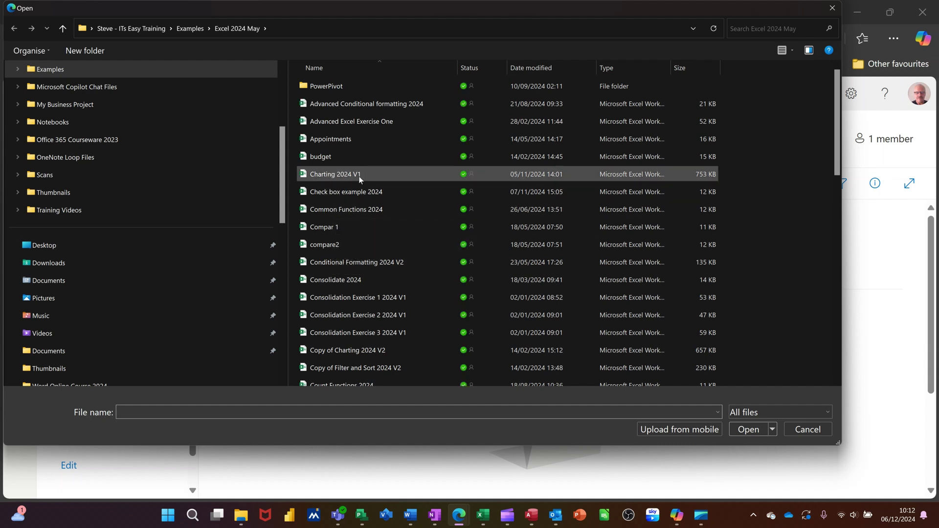
double_click(337, 227)
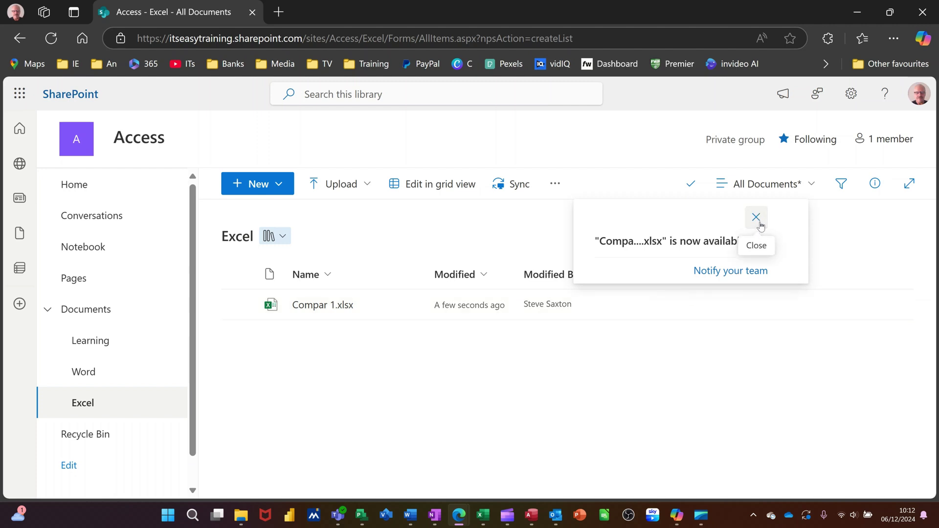
left_click(673, 305)
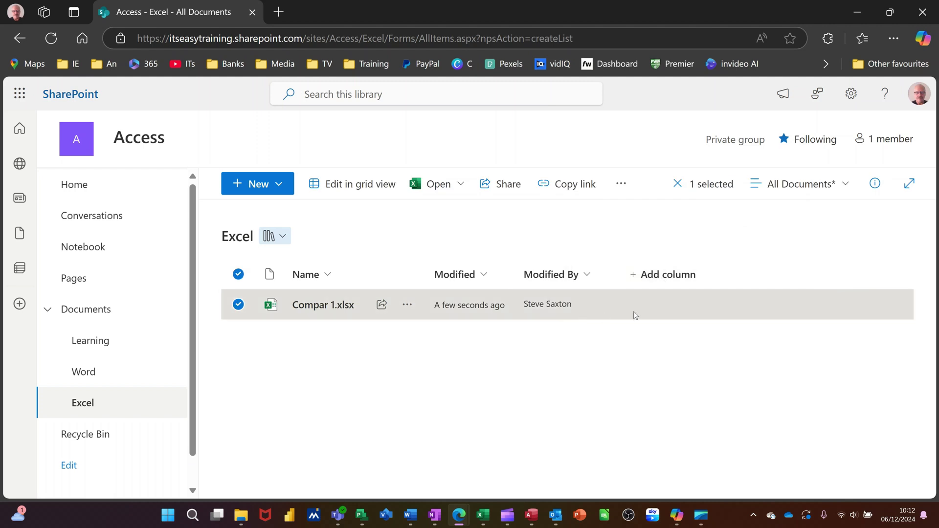
Step: Add a Date and time column named Review date to the Excel library, without time and with no default value
left_click(657, 276)
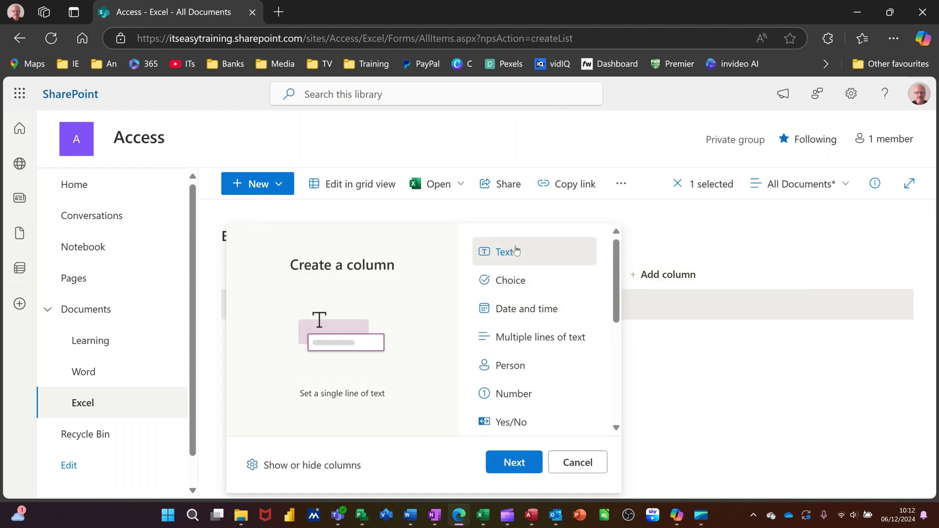
scroll(555, 306, "down", 5)
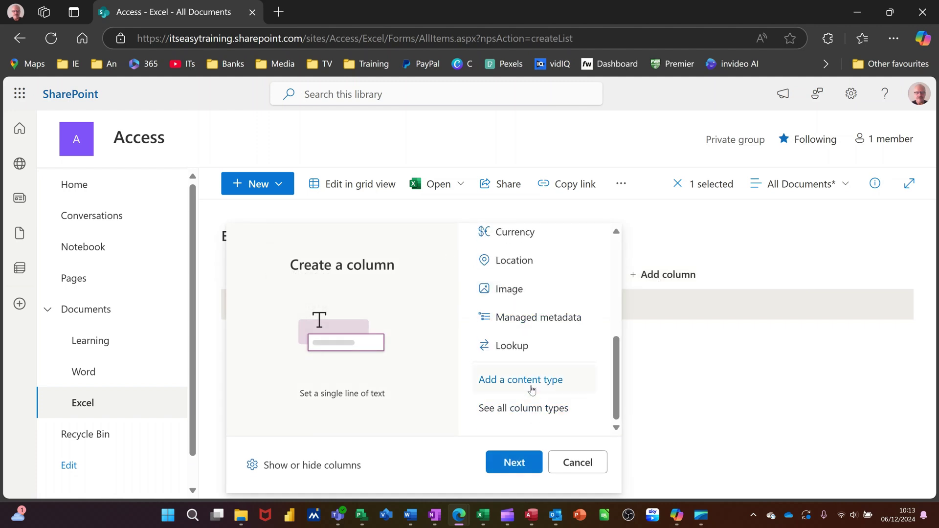
scroll(529, 381, "up", 5)
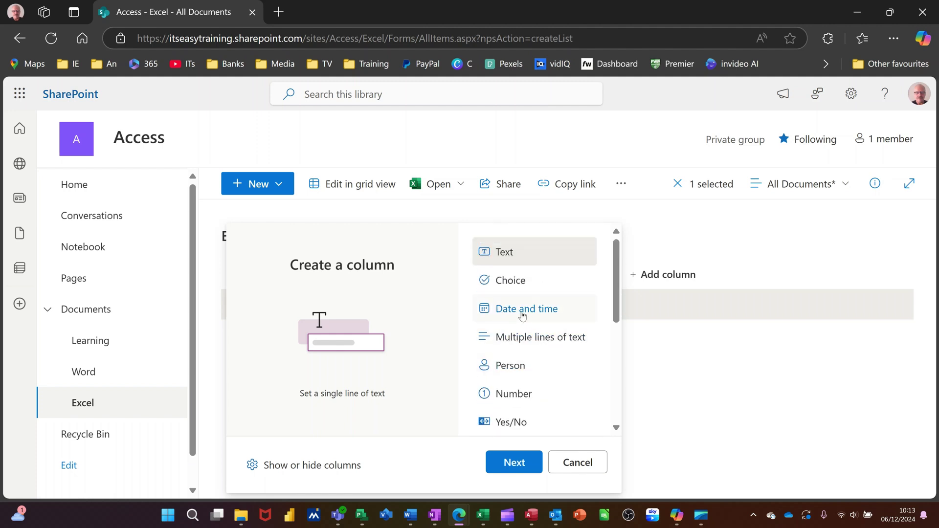
left_click(523, 317)
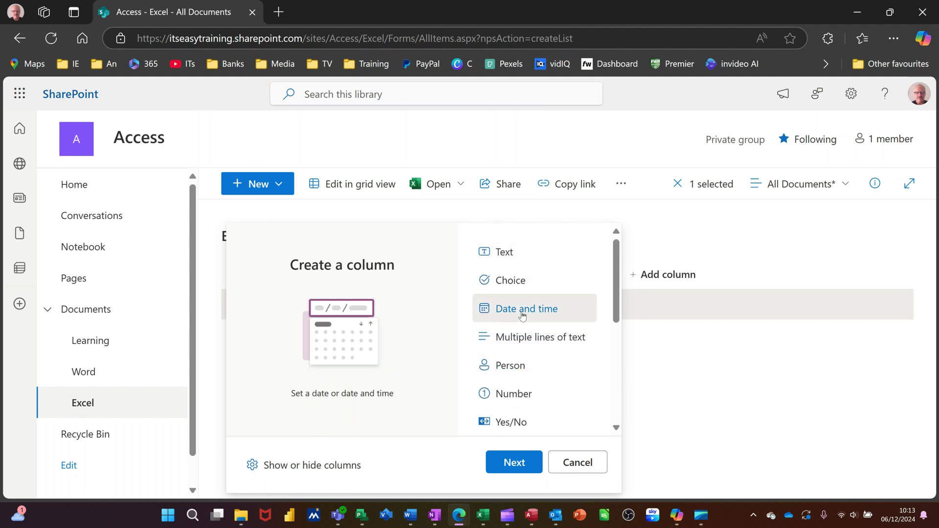
left_click(513, 464)
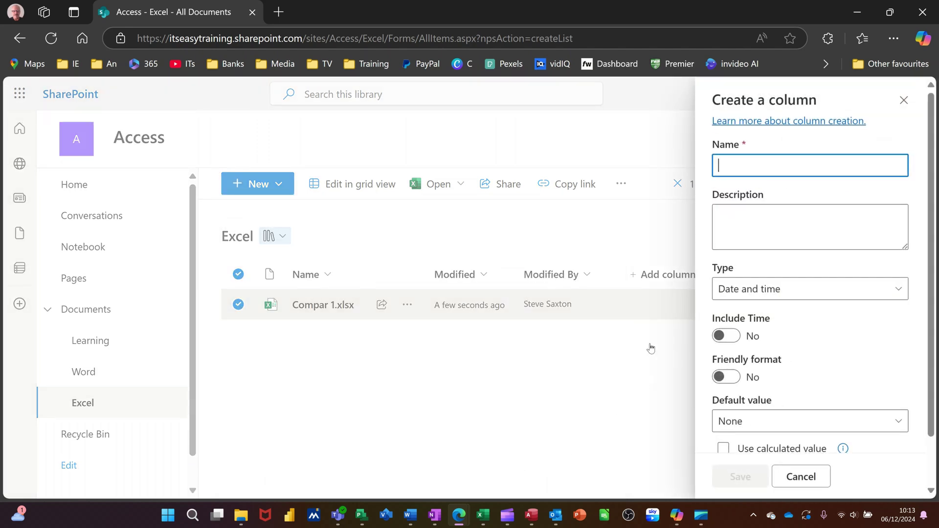
type("Re")
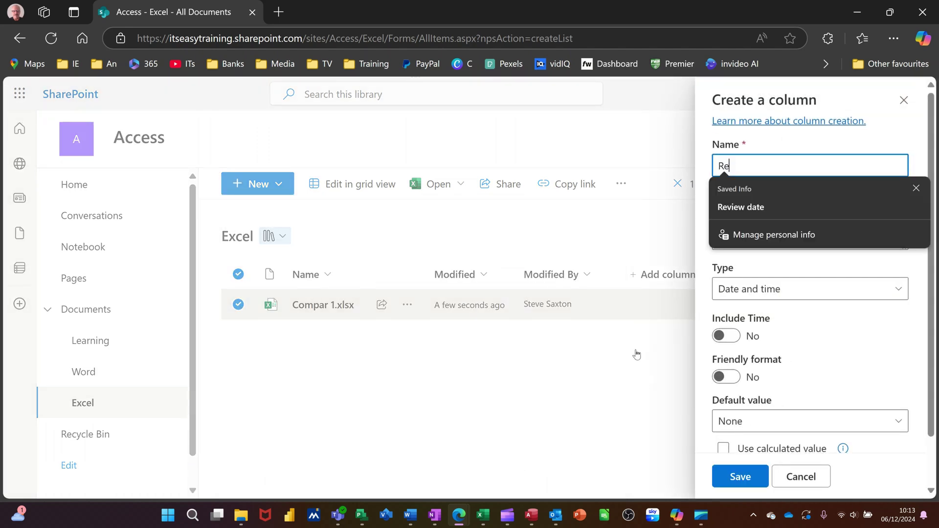
type("view")
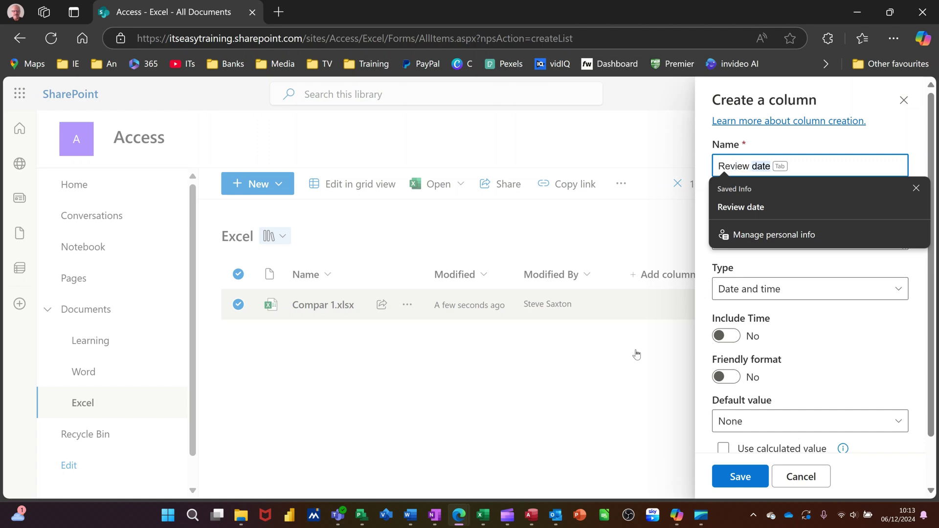
type(" date")
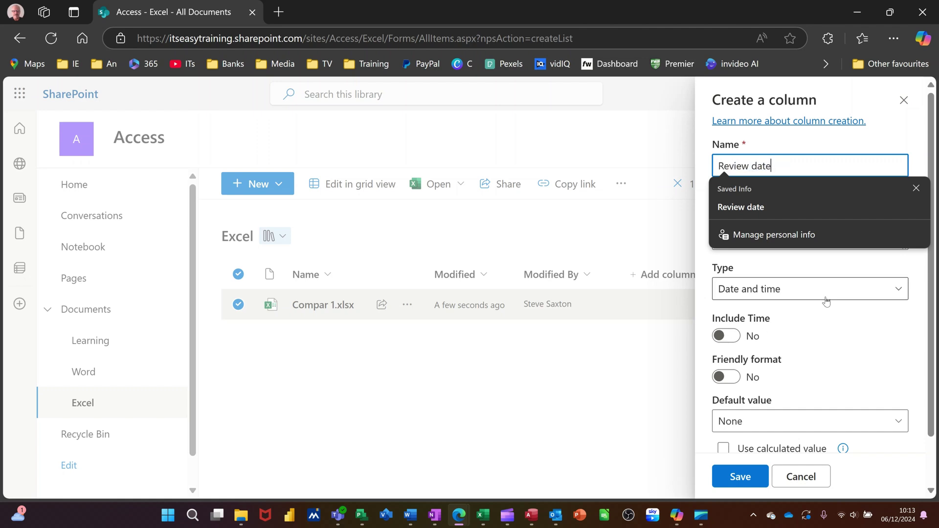
left_click(811, 296)
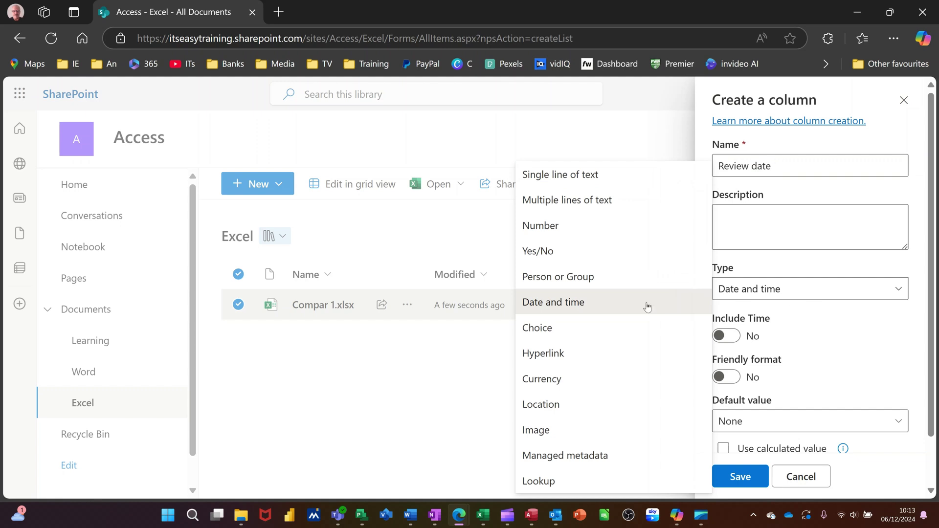
left_click(817, 320)
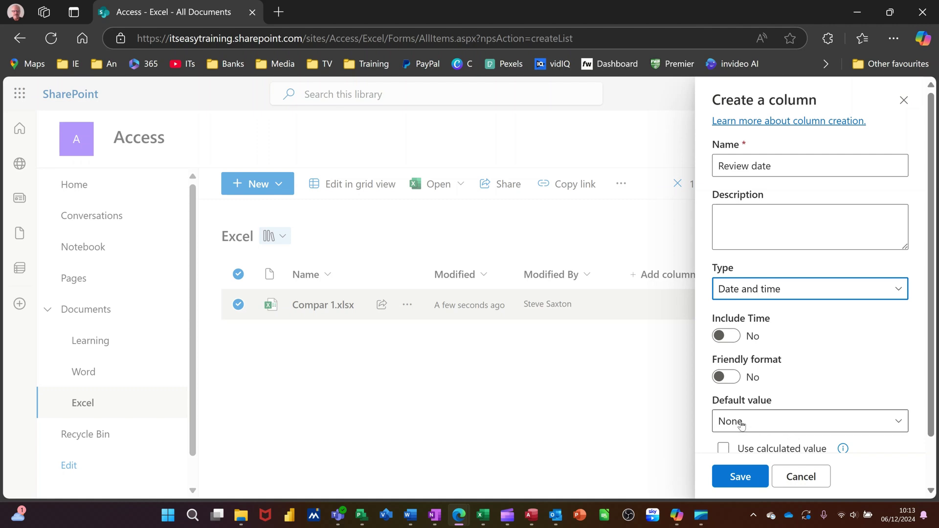
left_click(740, 477)
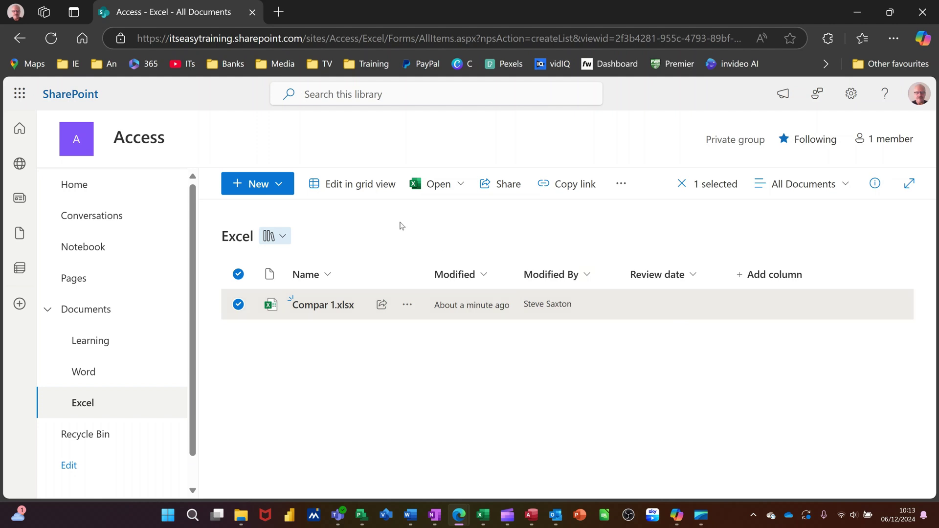
Step: Edit the Excel library in grid view and set the Review date of Compar 1.xlsx to 12/6/2024
left_click(342, 188)
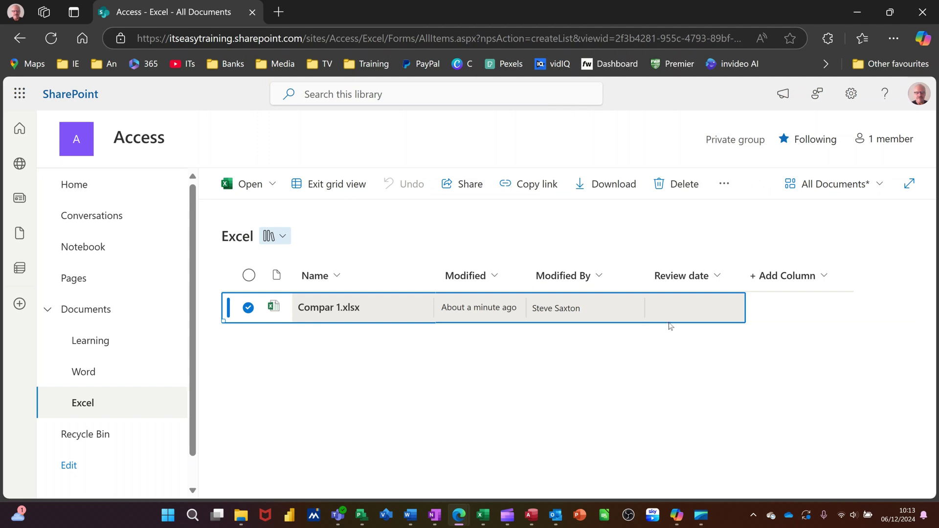
left_click(665, 308)
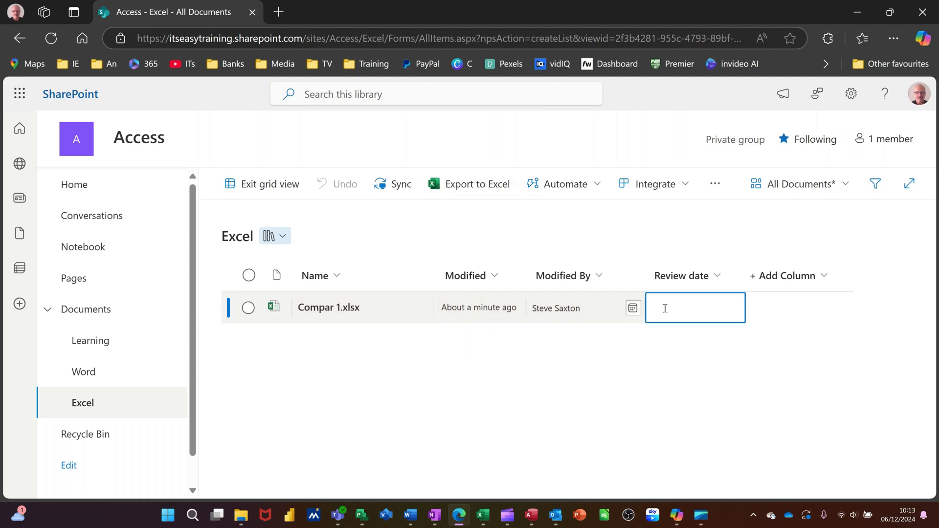
left_click(633, 309)
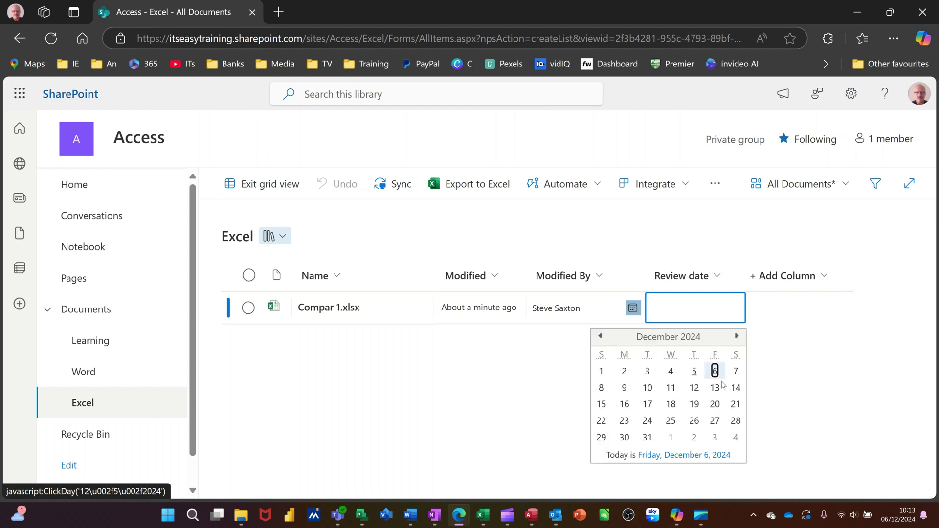
left_click(715, 372)
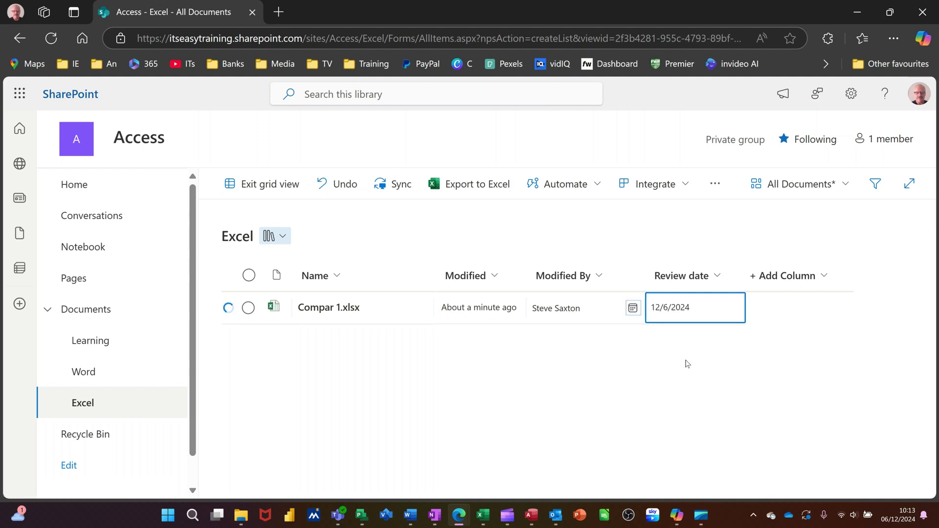
Step: Start a new column from the full list of column types, making it a Calculated column named Status
left_click(787, 277)
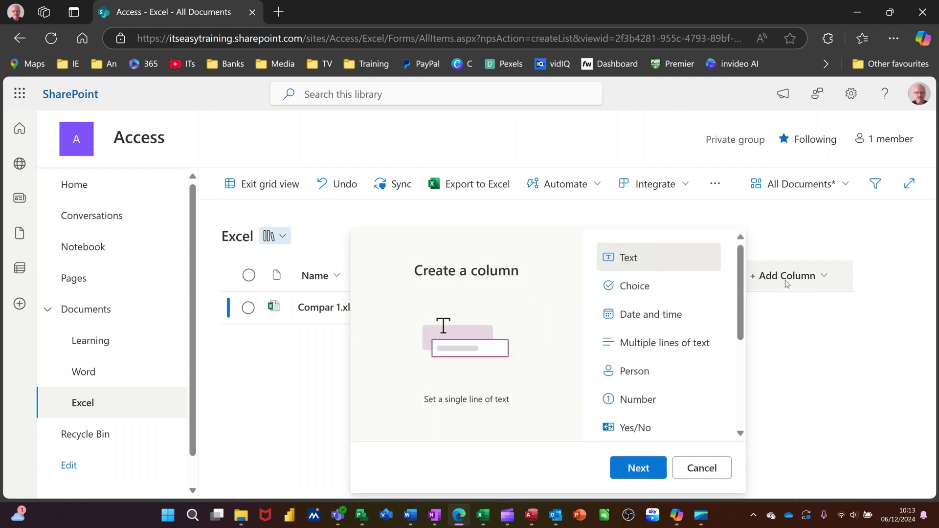
left_click_drag(740, 280, 734, 385)
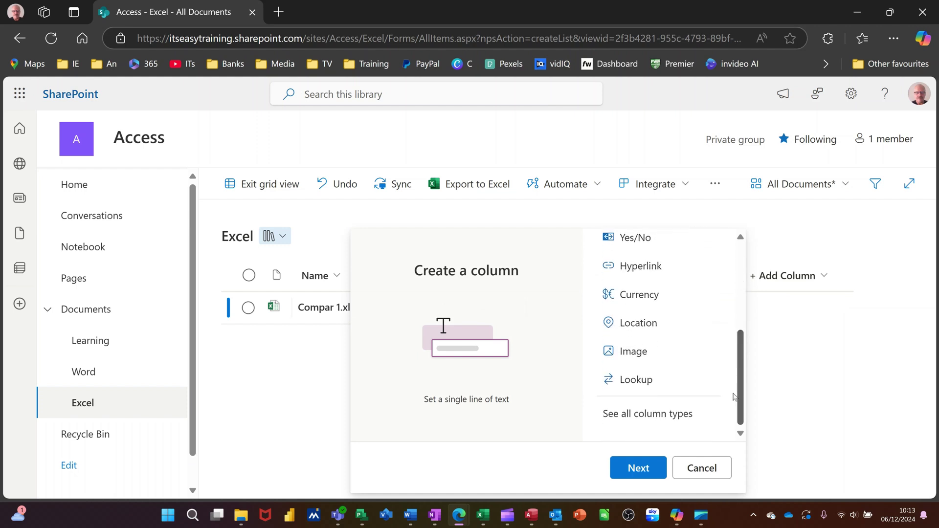
left_click(639, 417)
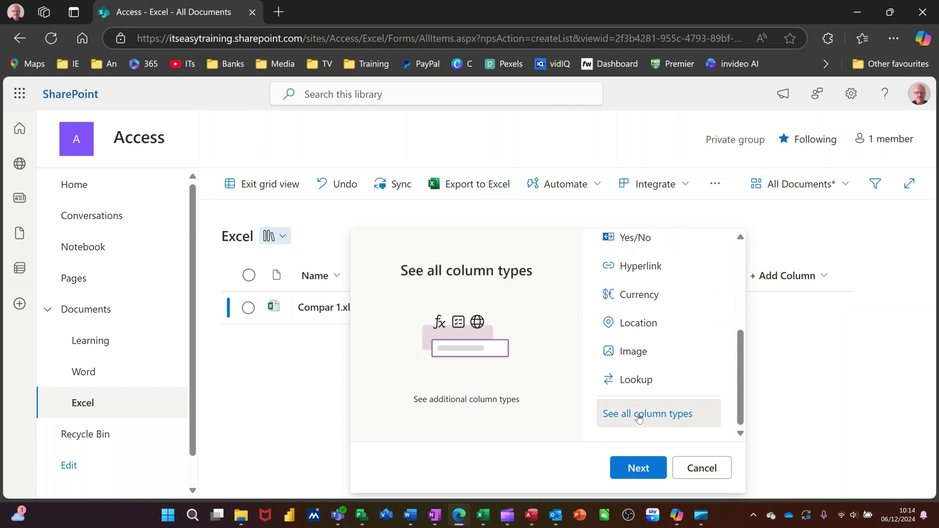
left_click(631, 469)
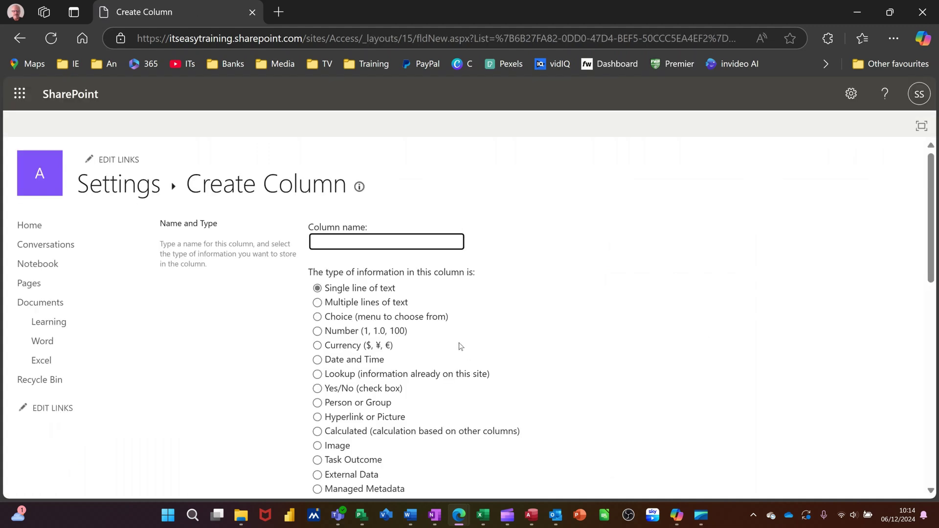
scroll(484, 313, "down", 1)
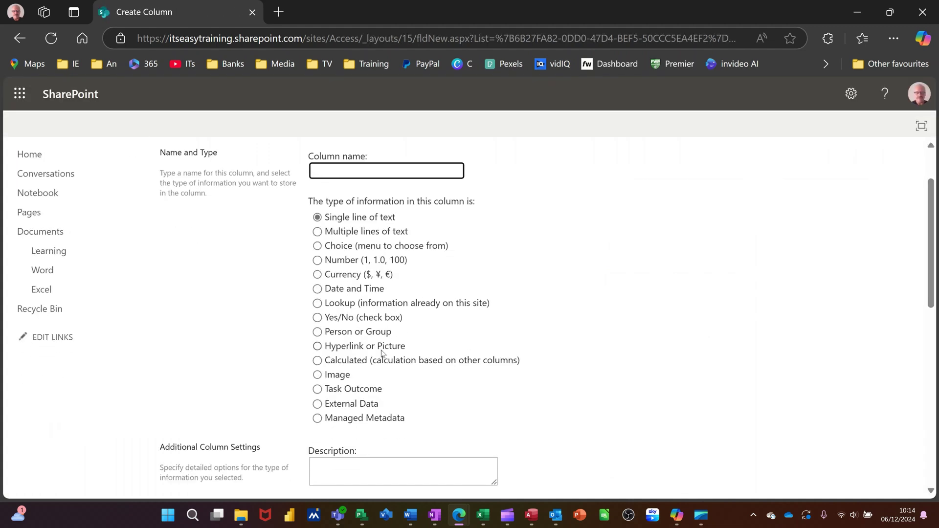
left_click(317, 360)
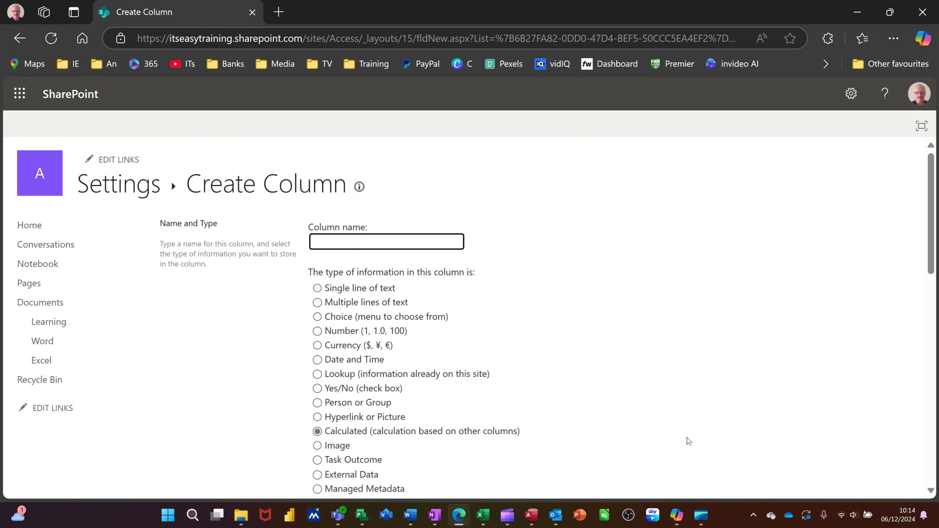
type("Status")
Step: Give Status an IF formula returning "Check" when [Review date] is before today() and otherwise "OK", and create the column with a single-line text result
scroll(522, 376, "down", 6)
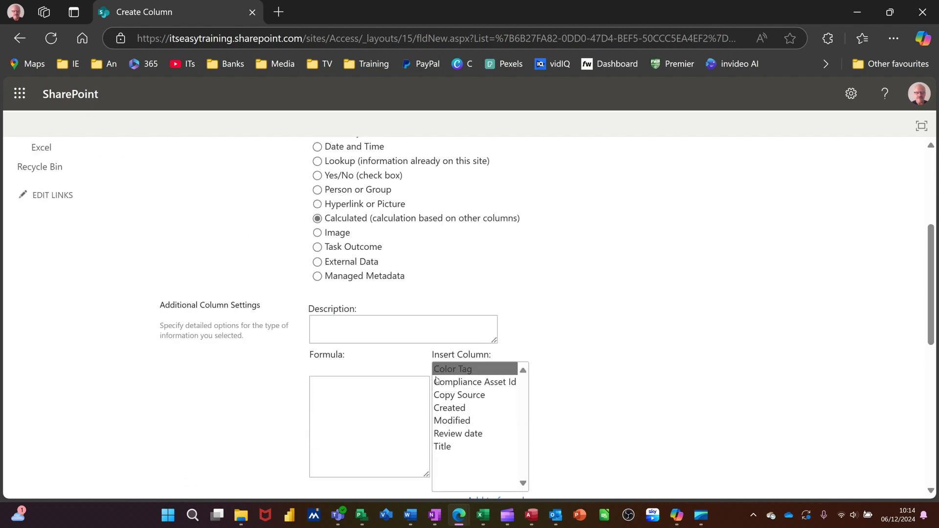
scroll(402, 385, "down", 3)
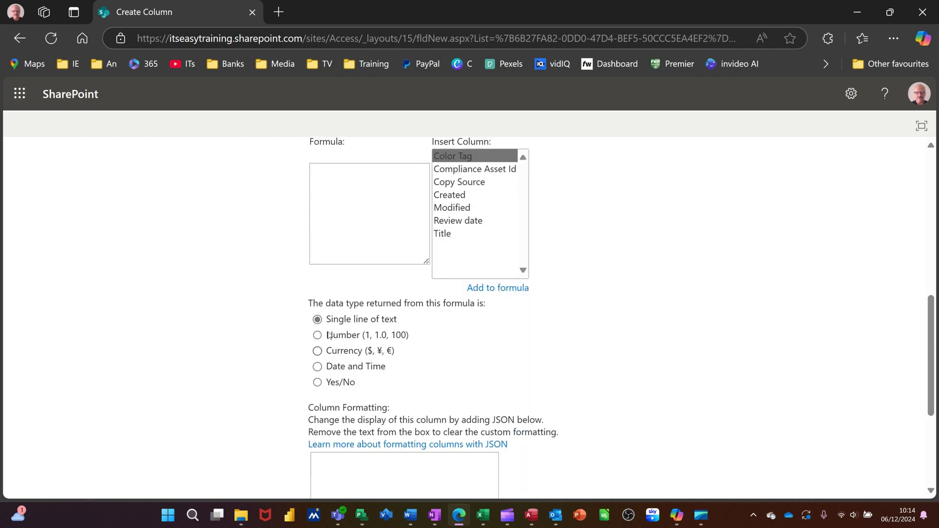
scroll(384, 291, "up", 4)
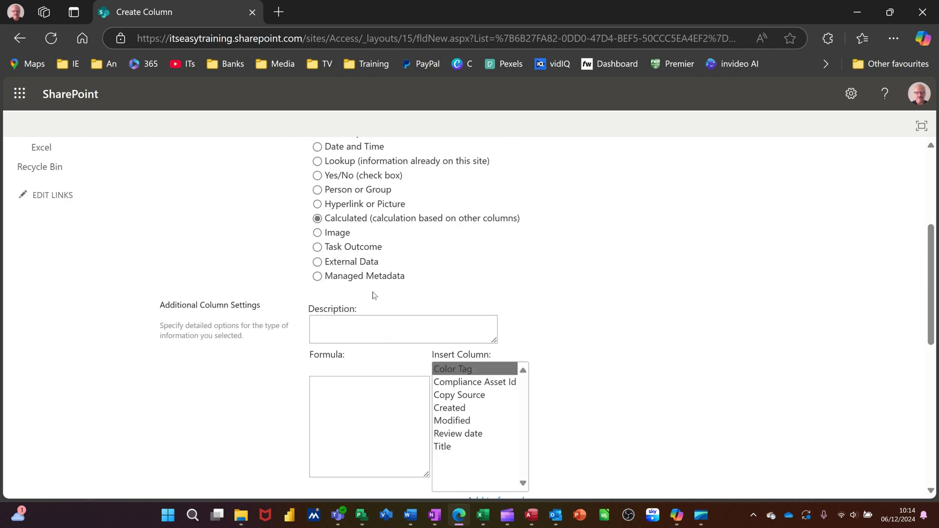
left_click(345, 325)
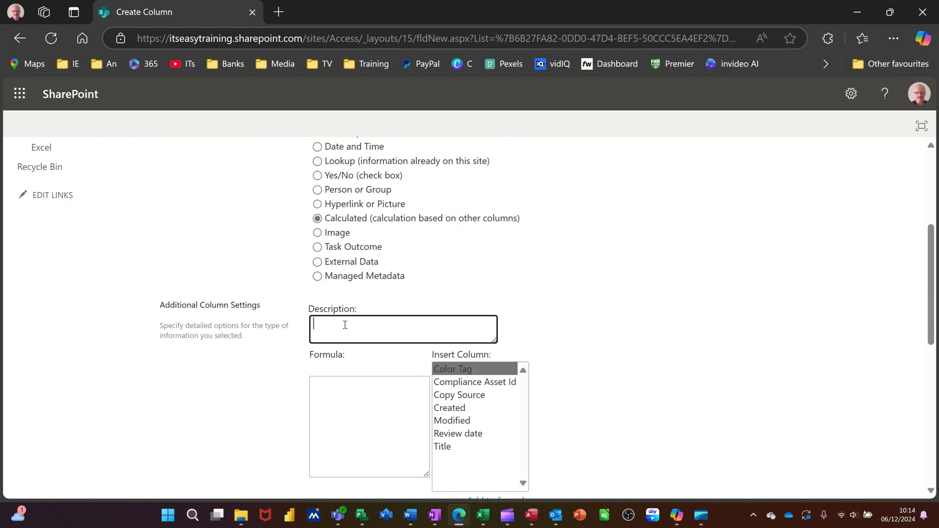
left_click(345, 385)
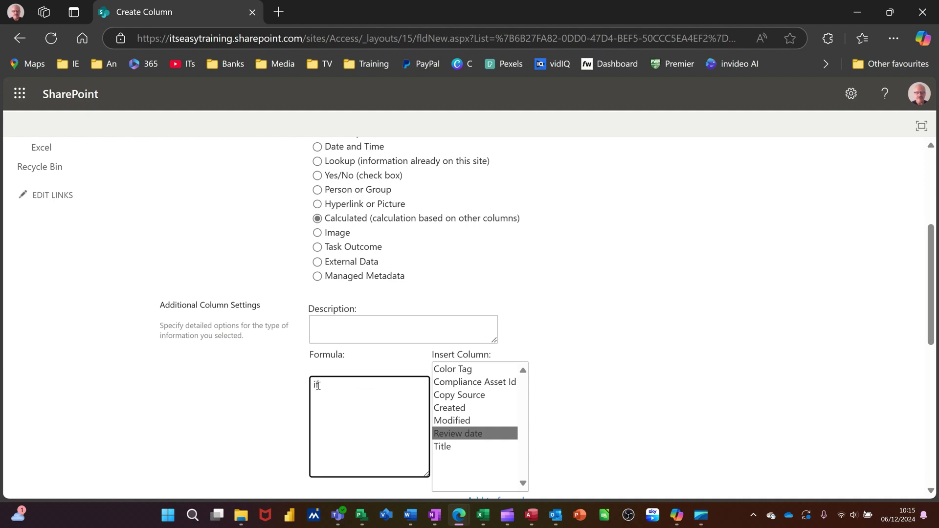
double_click(459, 434)
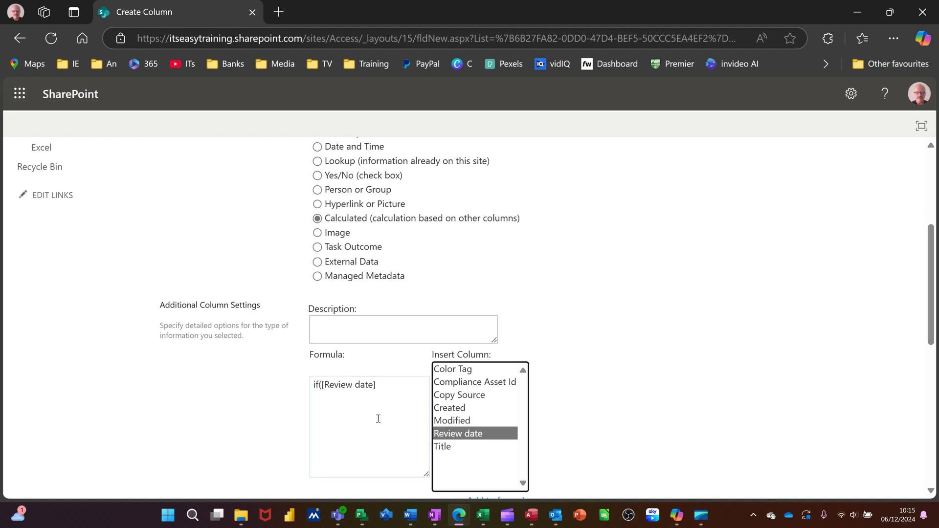
left_click(393, 390)
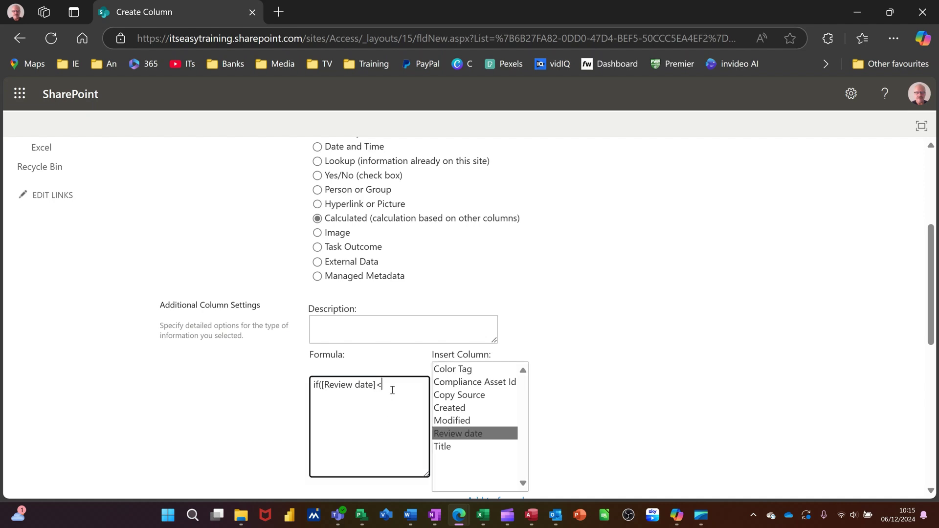
type("<today(),\"C")
type("heck")
type("\",\"OK")
scroll(575, 370, "down", 4)
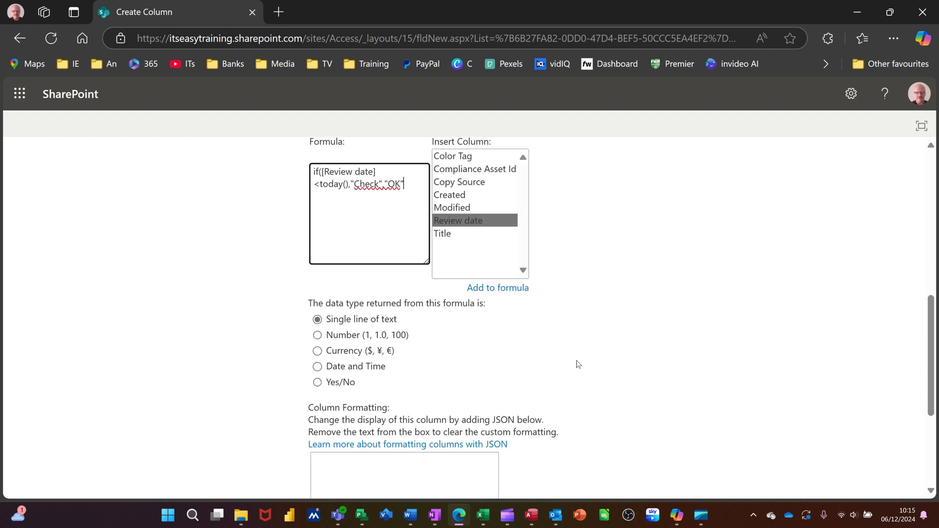
scroll(601, 370, "down", 4)
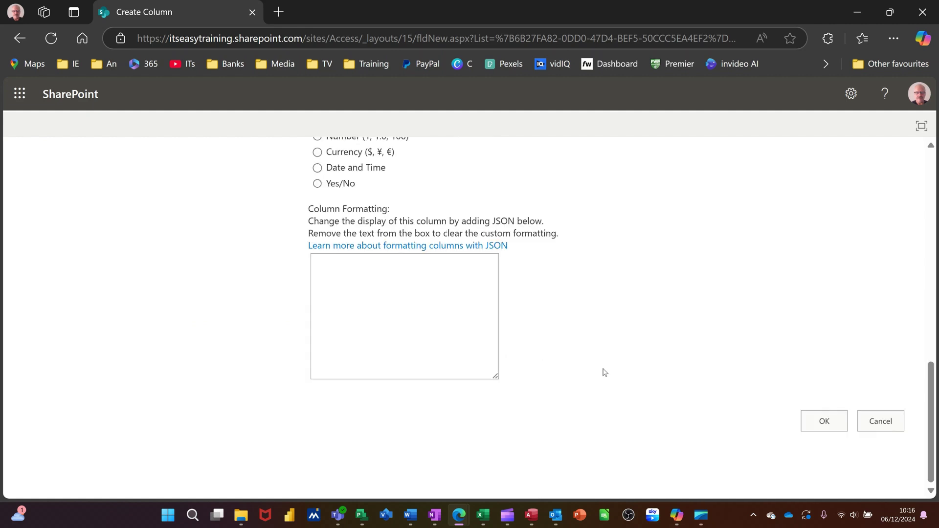
left_click(825, 423)
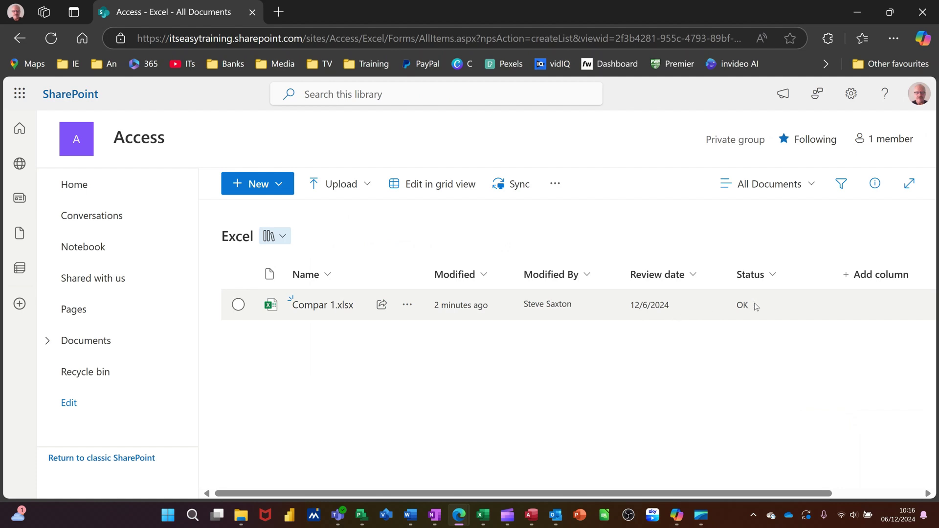
Step: Change the Review date of Compar 1.xlsx to 12/6/2023 in grid view
left_click(652, 315)
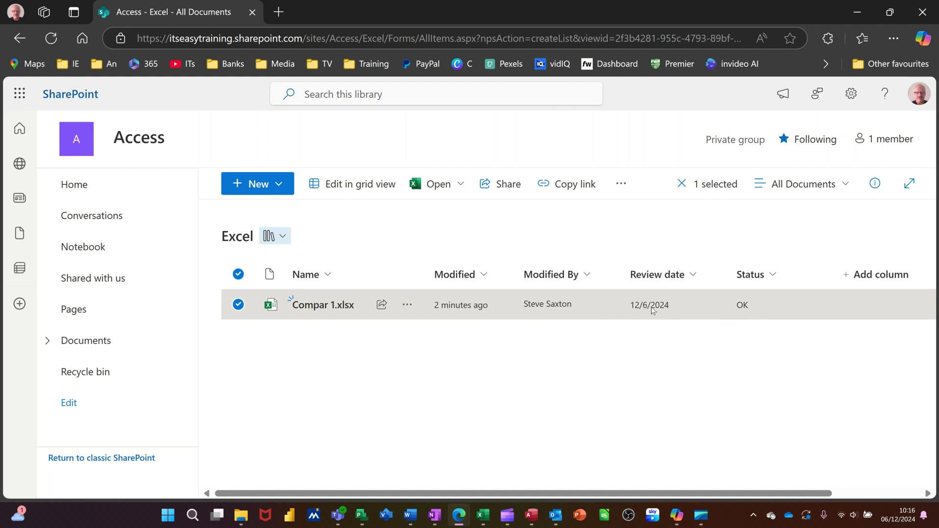
left_click(346, 184)
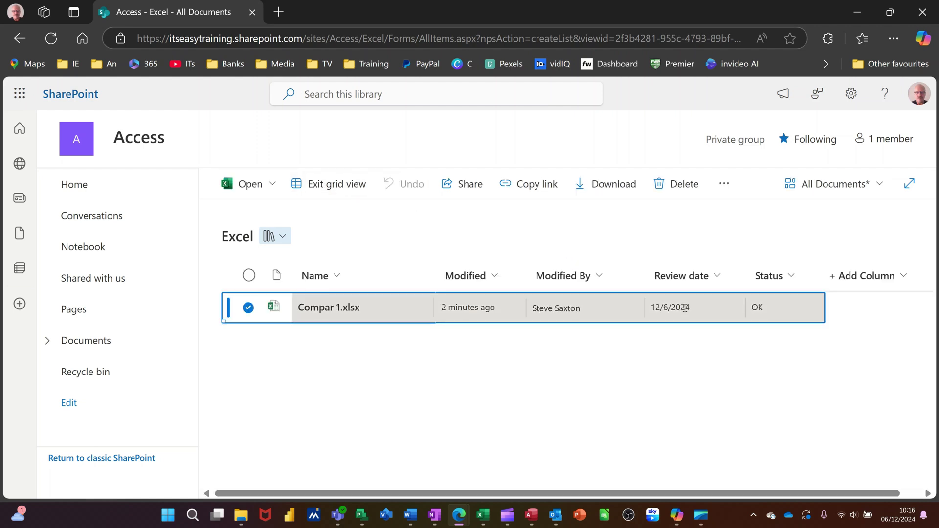
left_click(685, 307)
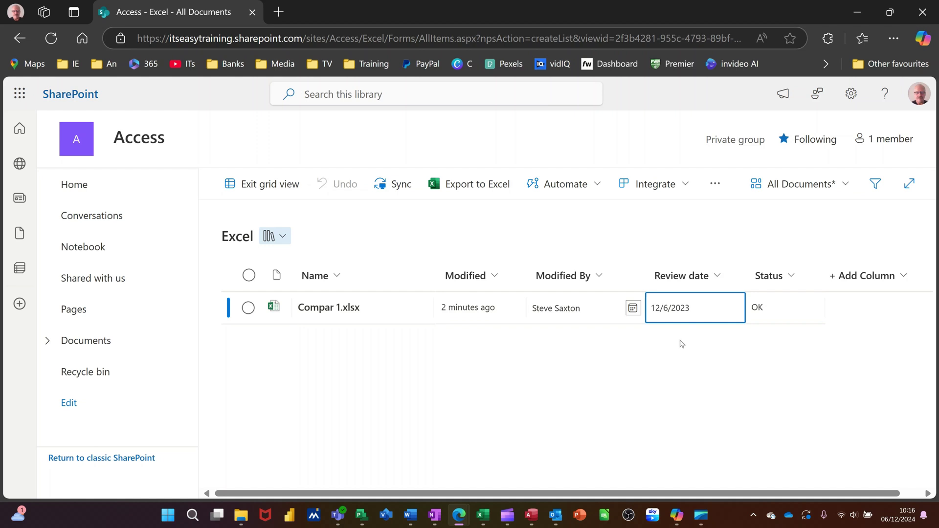
key("Return")
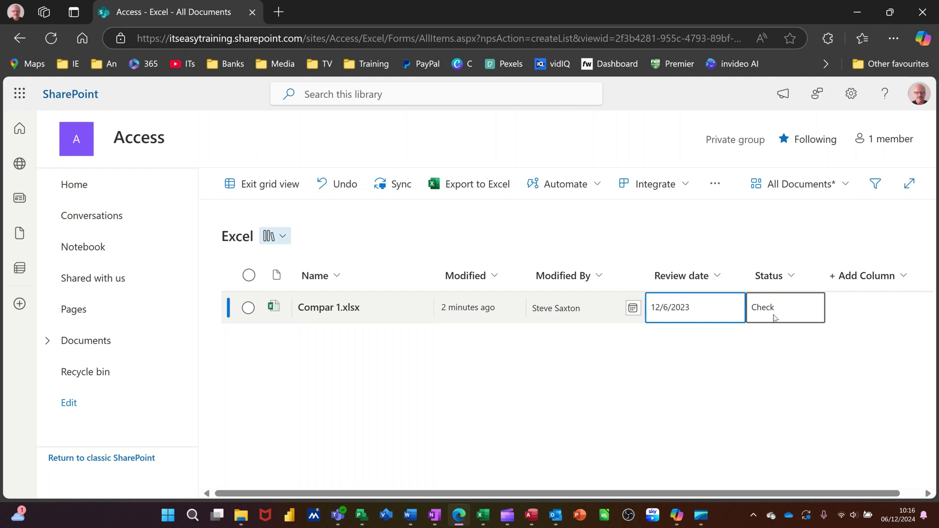
Step: Open the conditional formatting rules for the Status column and add a new rule
left_click(792, 277)
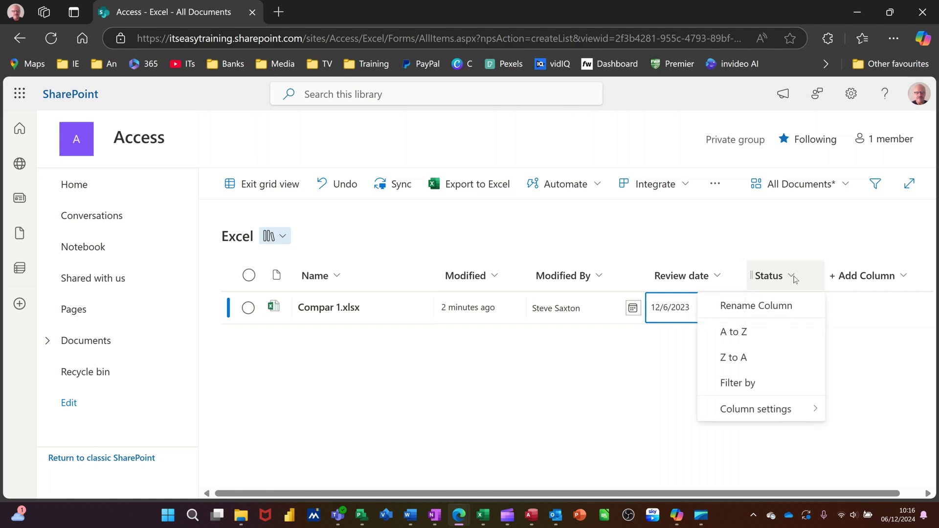
mouse_move(777, 408)
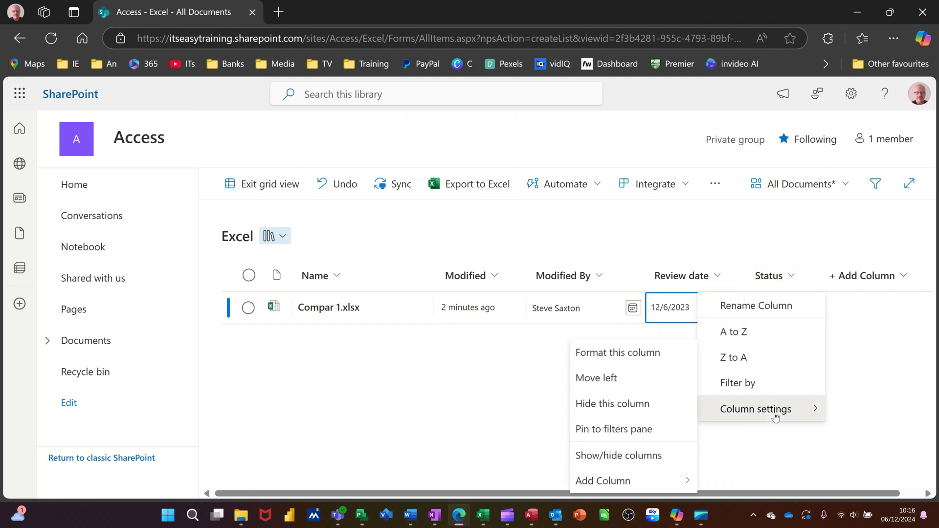
left_click(626, 360)
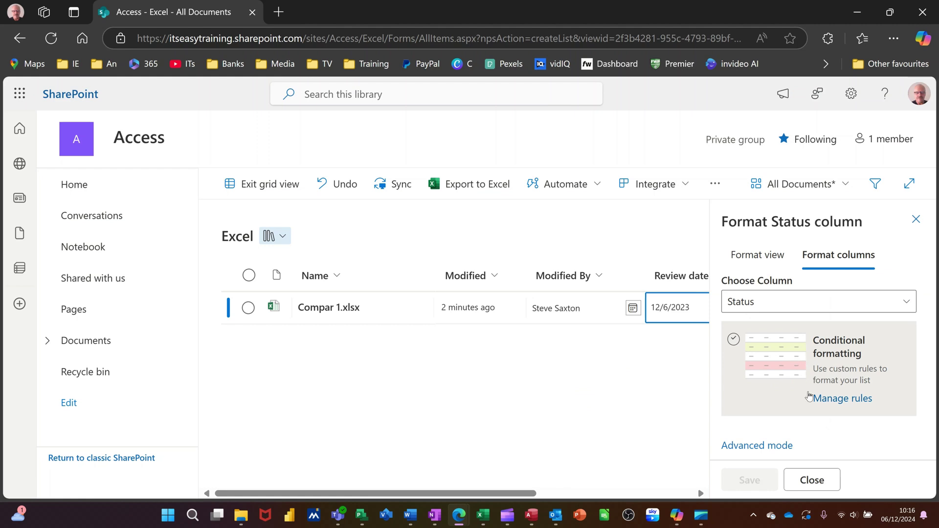
left_click(831, 402)
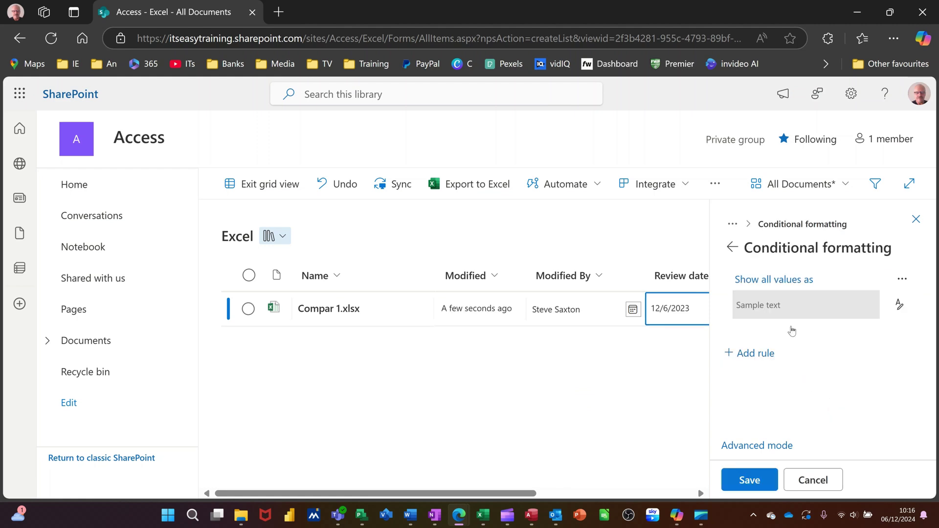
left_click(755, 354)
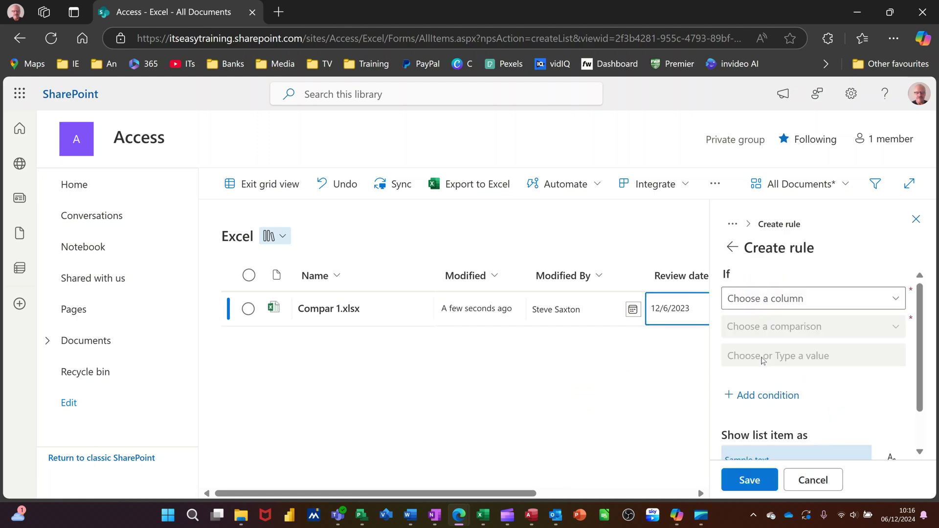
Step: Set the rule's condition to Status is equal to Check
left_click(788, 309)
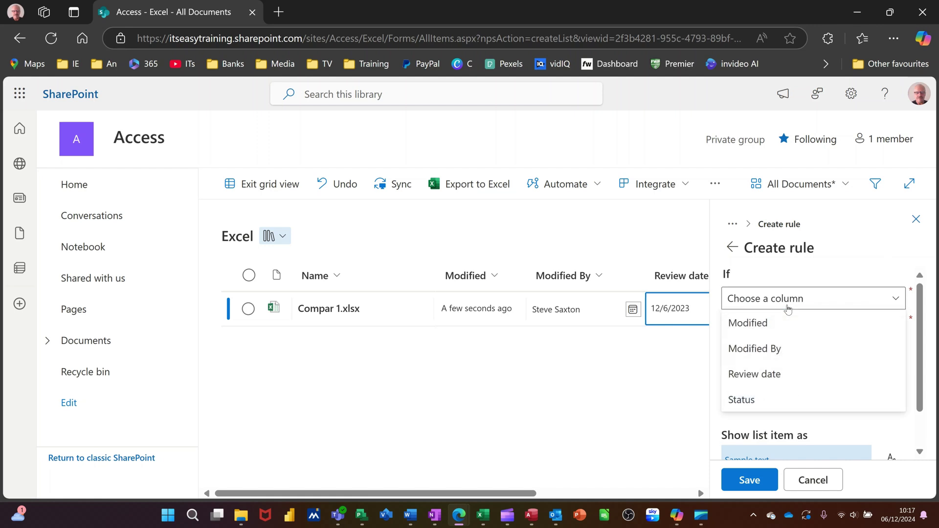
left_click(754, 400)
left_click(774, 330)
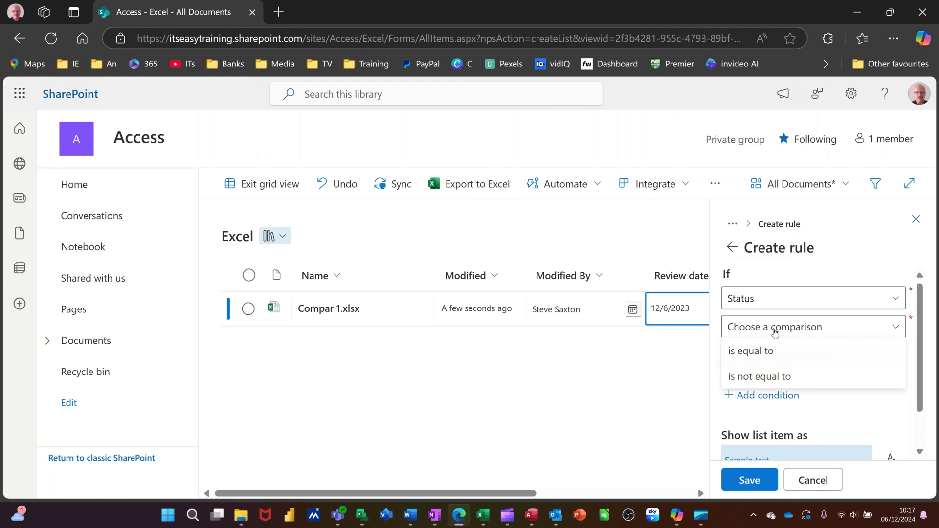
left_click(771, 352)
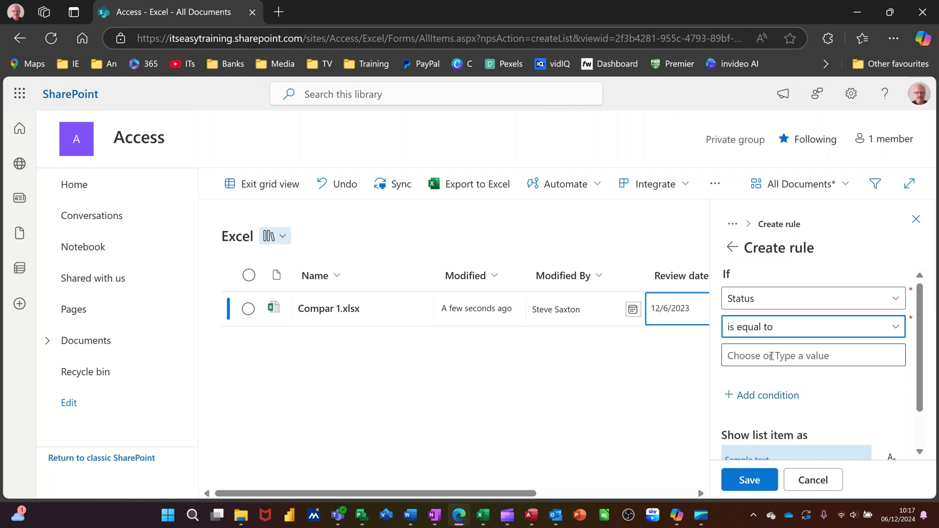
left_click(772, 356)
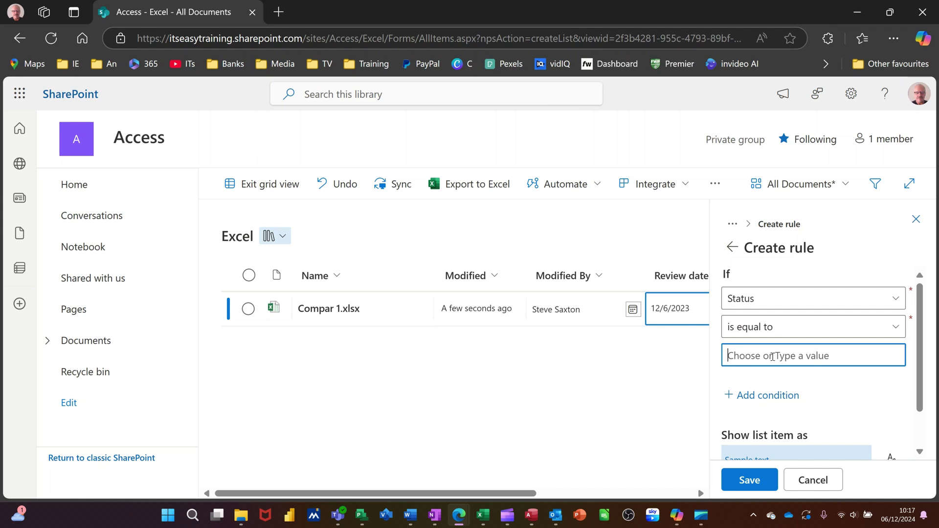
type("Check")
Step: Format items matching the Check rule with the light red fill, save the rule and close the formatting pane
scroll(849, 392, "down", 1)
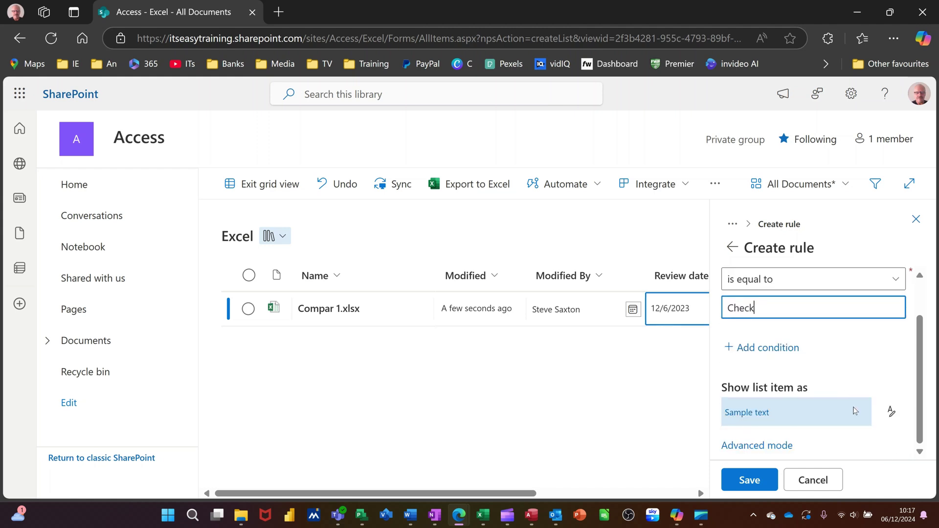
left_click(890, 418)
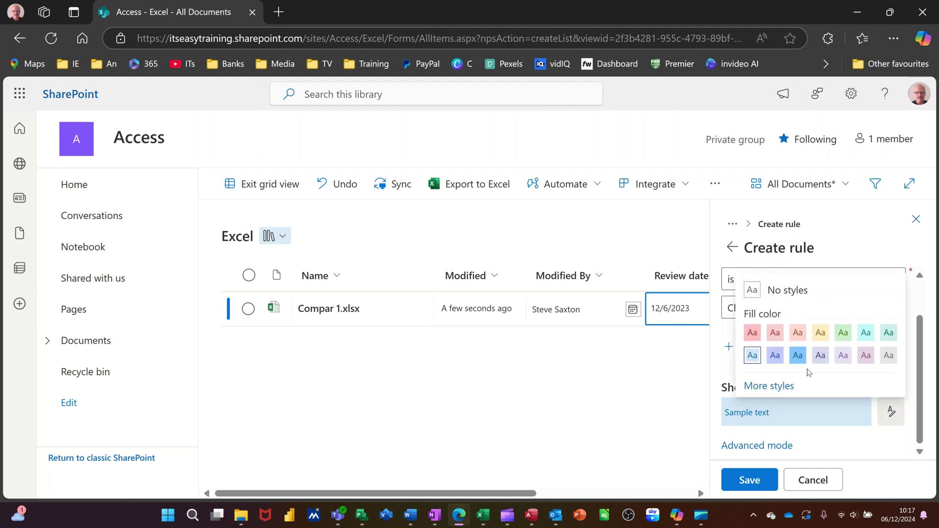
left_click(753, 333)
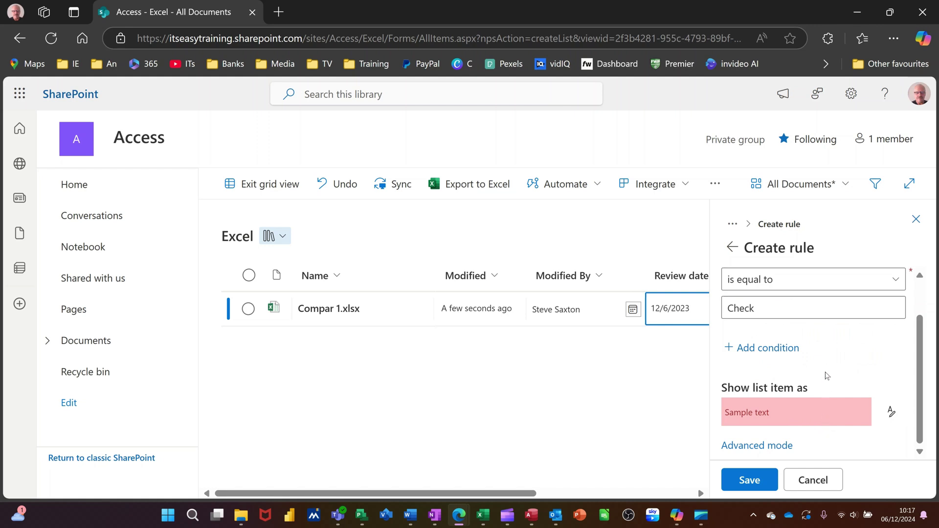
scroll(826, 376, "up", 1)
scroll(827, 376, "down", 1)
left_click(750, 480)
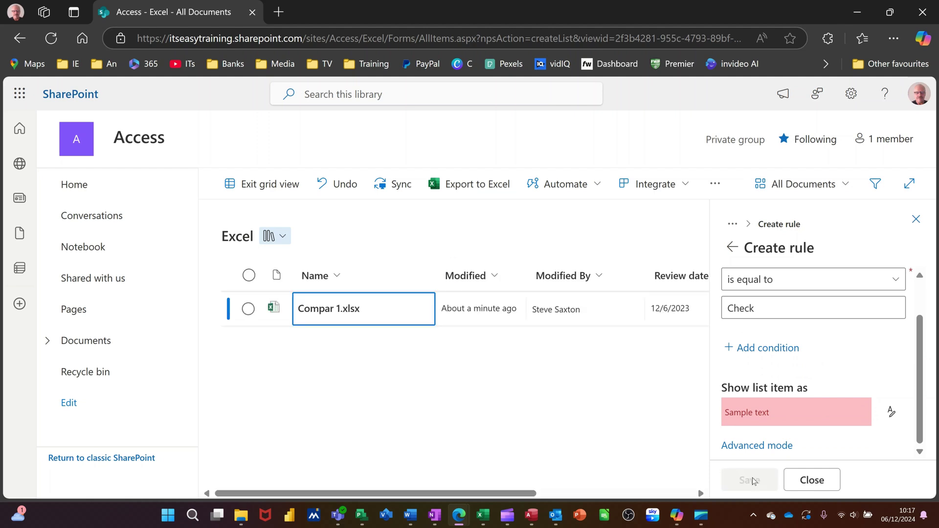
left_click(914, 220)
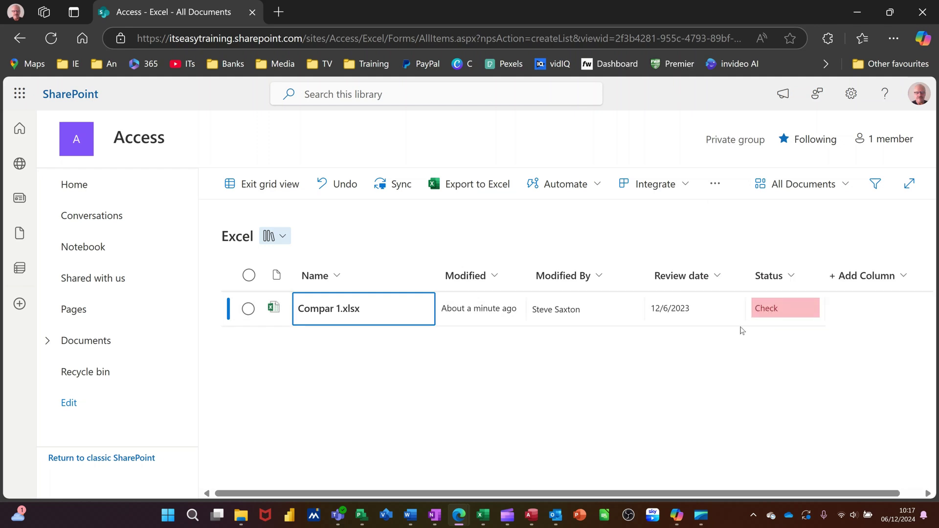
Step: Change the Review date of Compar 1.xlsx to 12/6/2024 and exit grid view
left_click(707, 310)
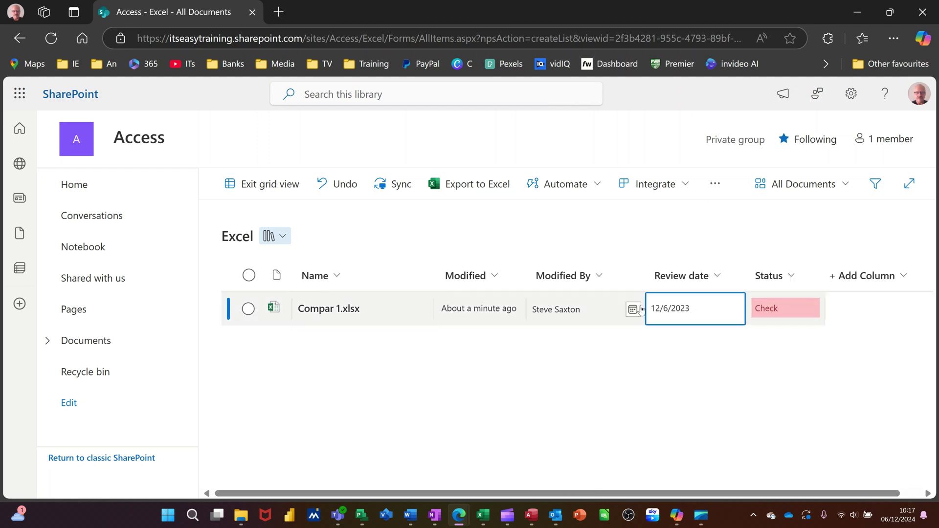
left_click(696, 311)
key("BackSpace")
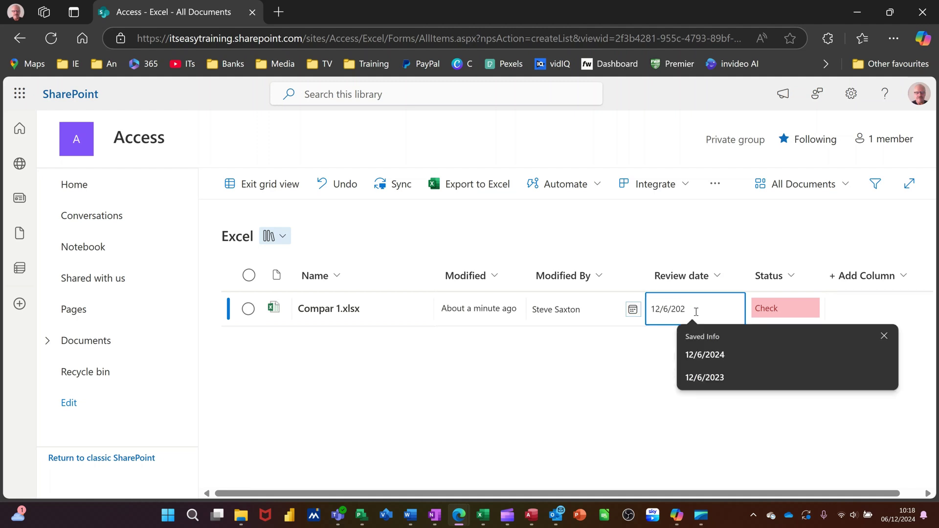
type("4")
key("Return")
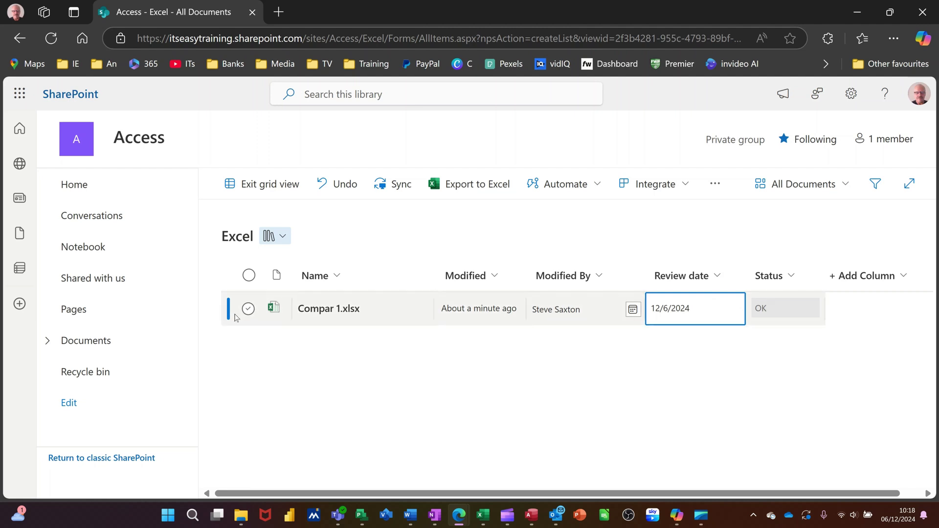
left_click(252, 315)
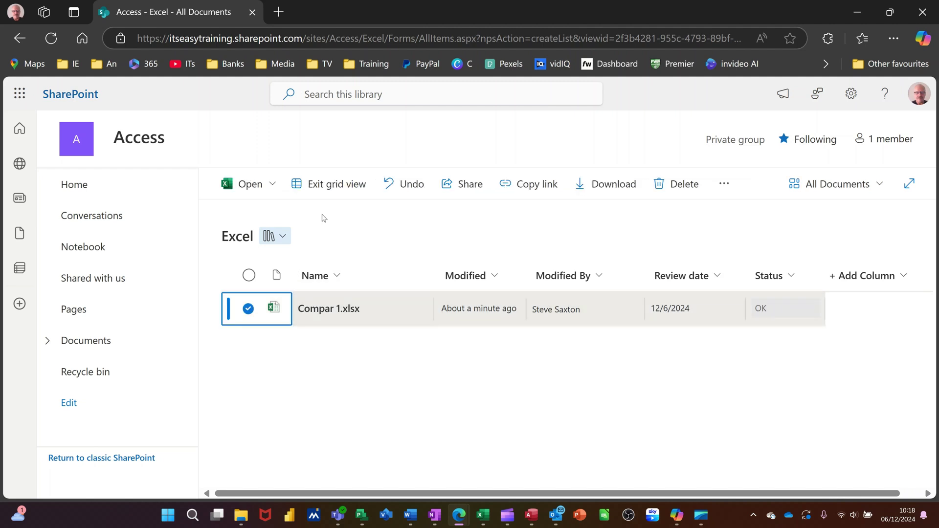
left_click(325, 188)
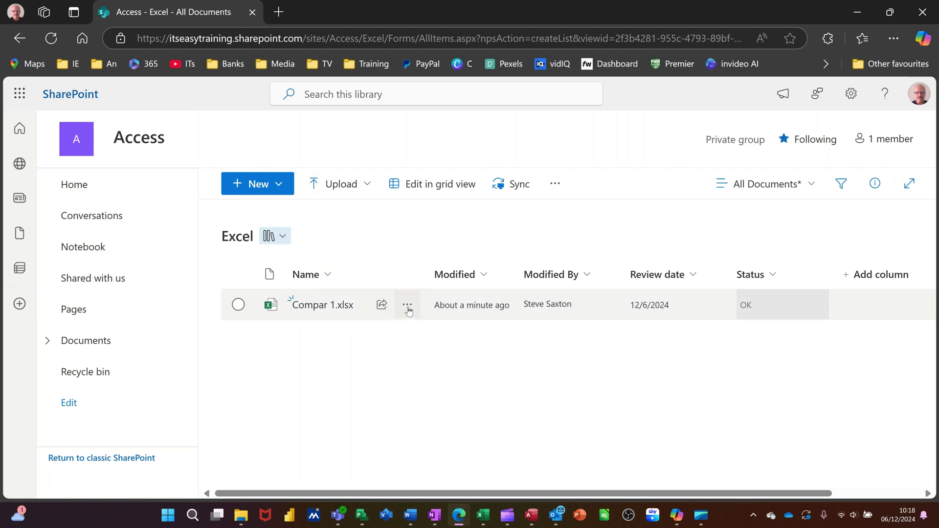
Step: Manage access to Compar 1.xlsx, changing the Access Visitors group's direct access to Can't download and applying it
left_click(408, 307)
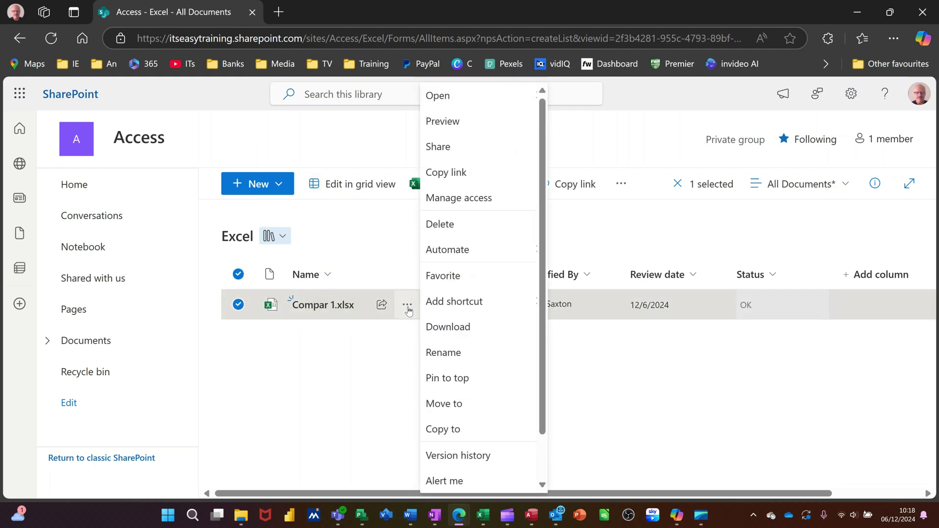
left_click(477, 199)
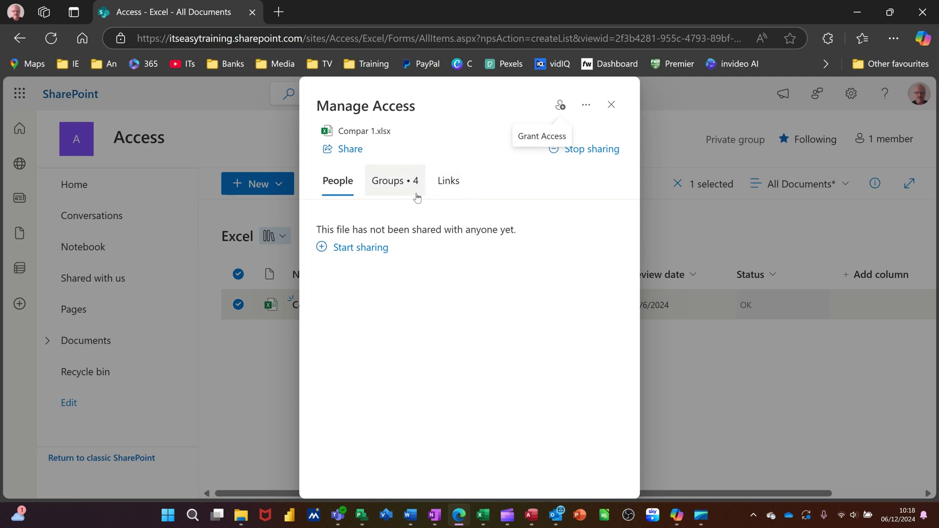
left_click(399, 188)
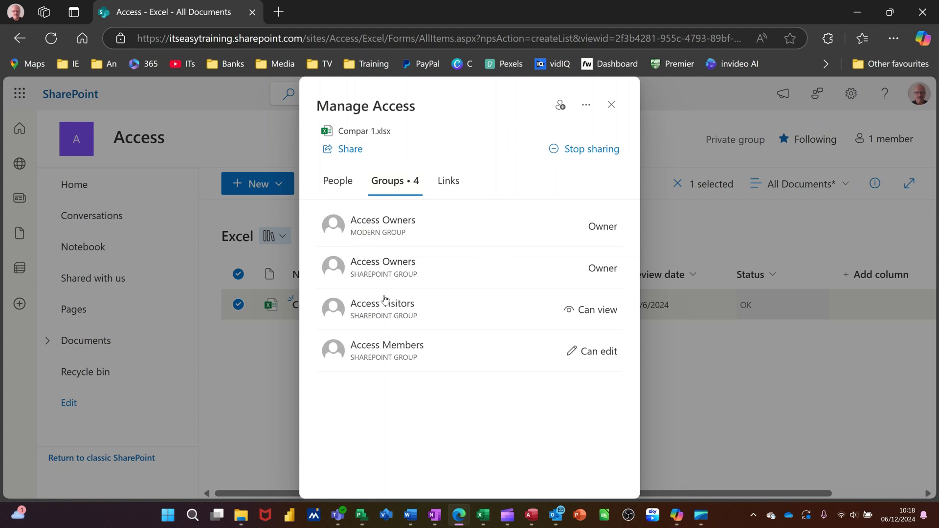
left_click(595, 312)
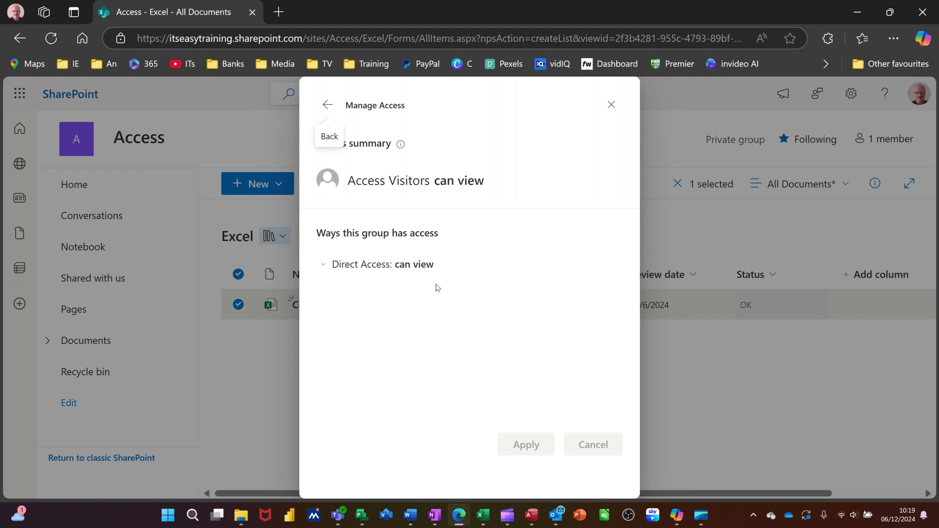
left_click(327, 270)
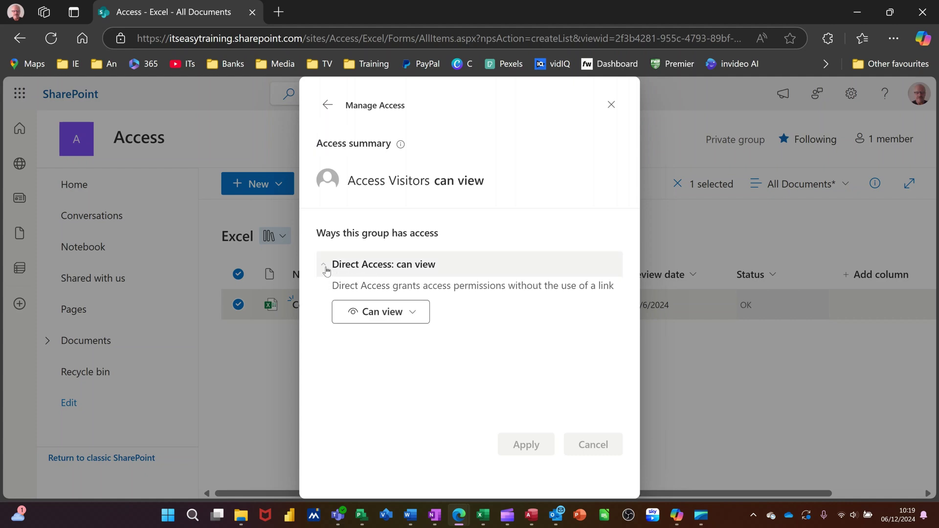
left_click(408, 315)
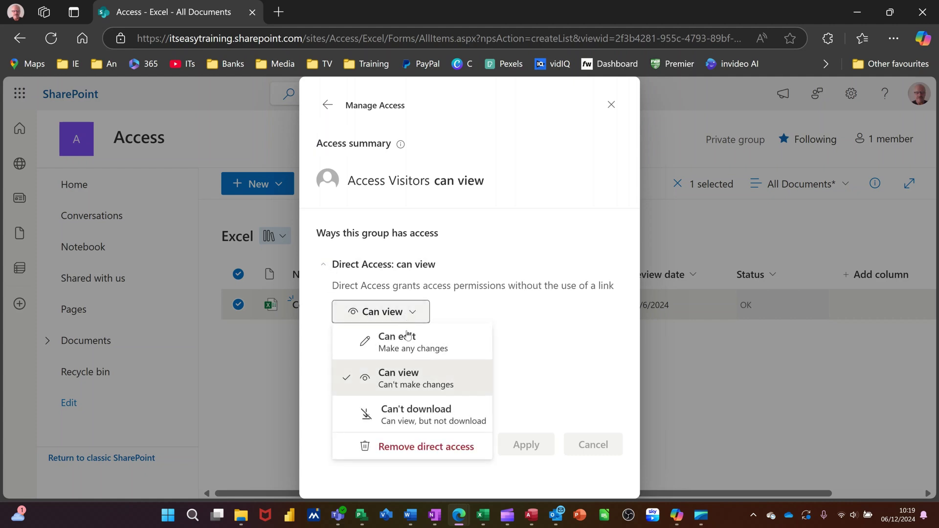
left_click(400, 420)
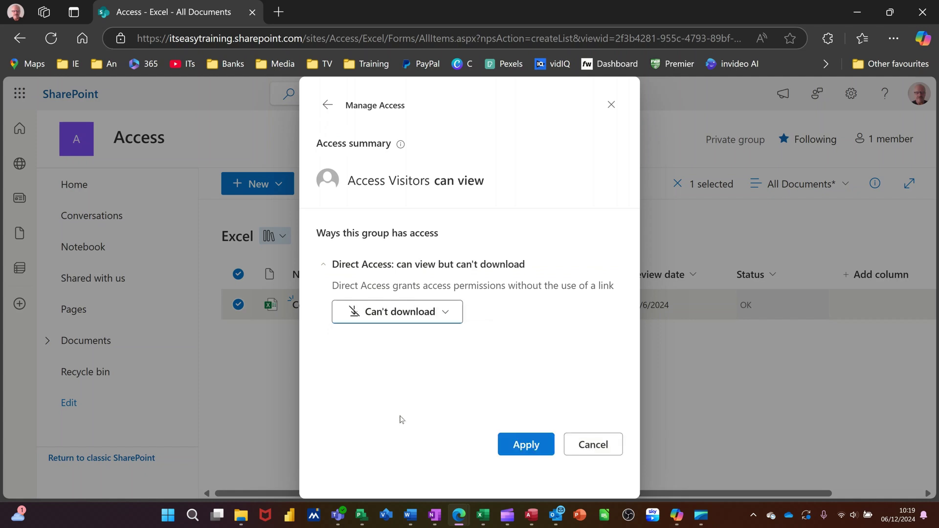
left_click(525, 452)
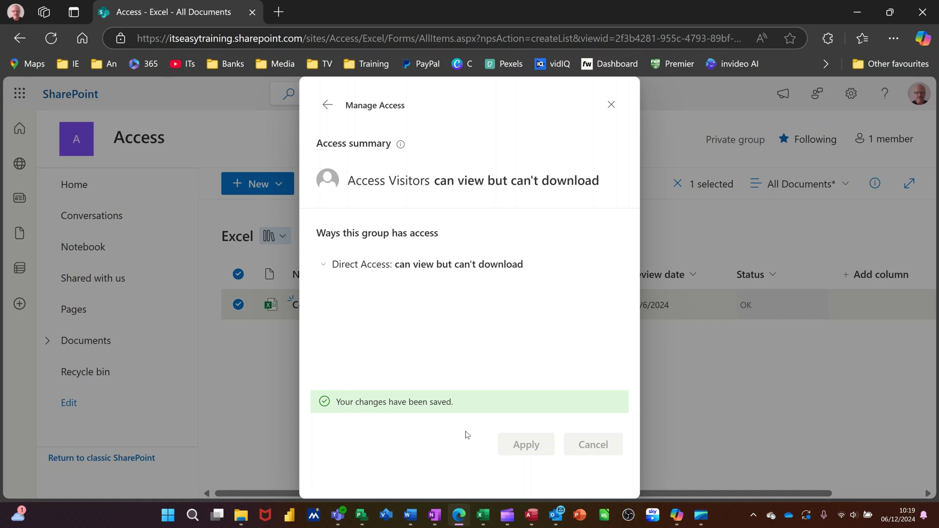
left_click(327, 104)
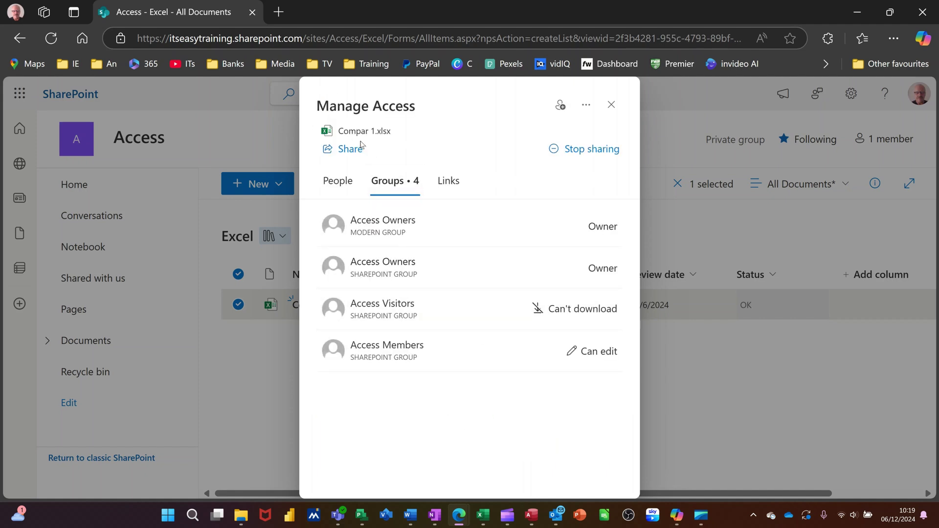
Step: Set a new sharing link for Compar 1.xlsx to work for People you choose, and close the sharing dialog without sending
left_click(449, 182)
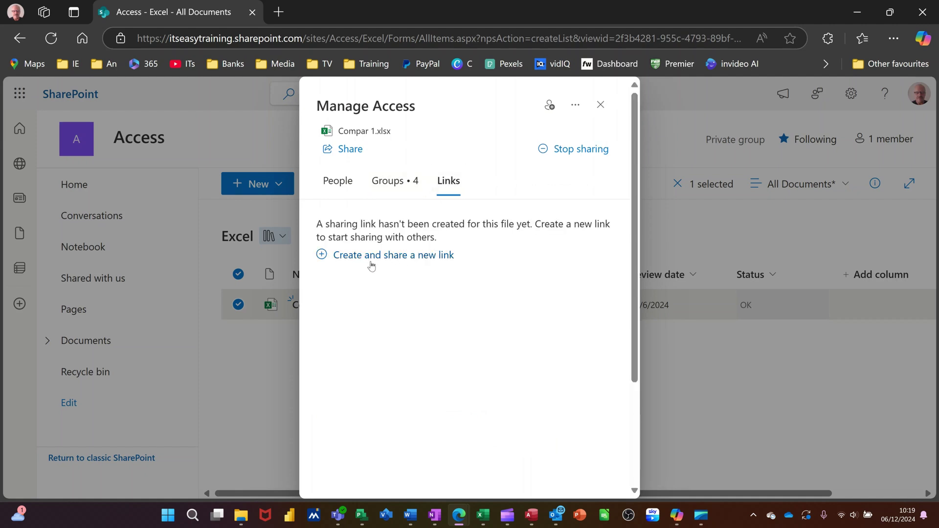
left_click(420, 256)
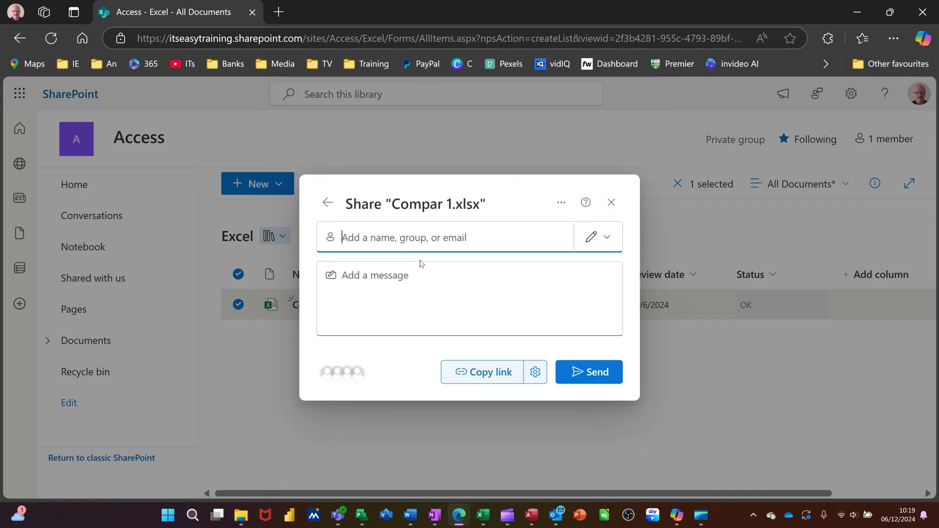
left_click(609, 243)
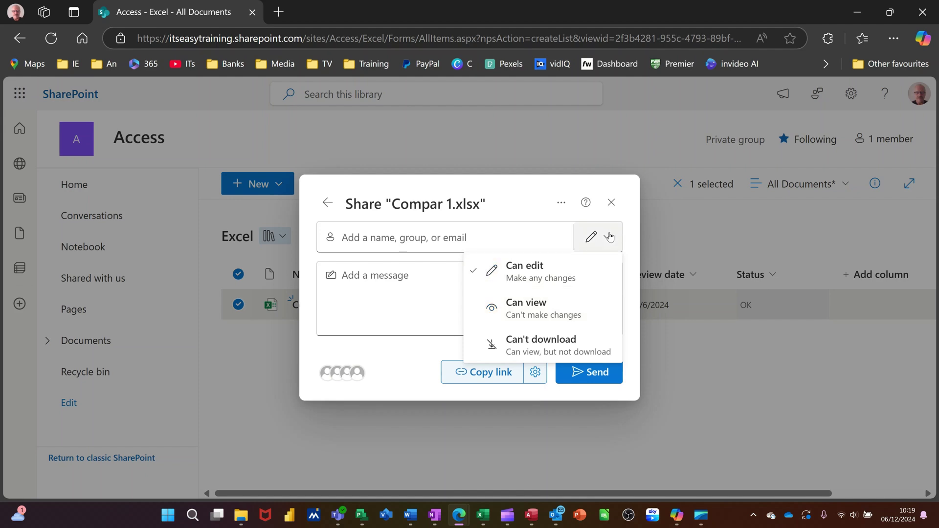
key("Escape")
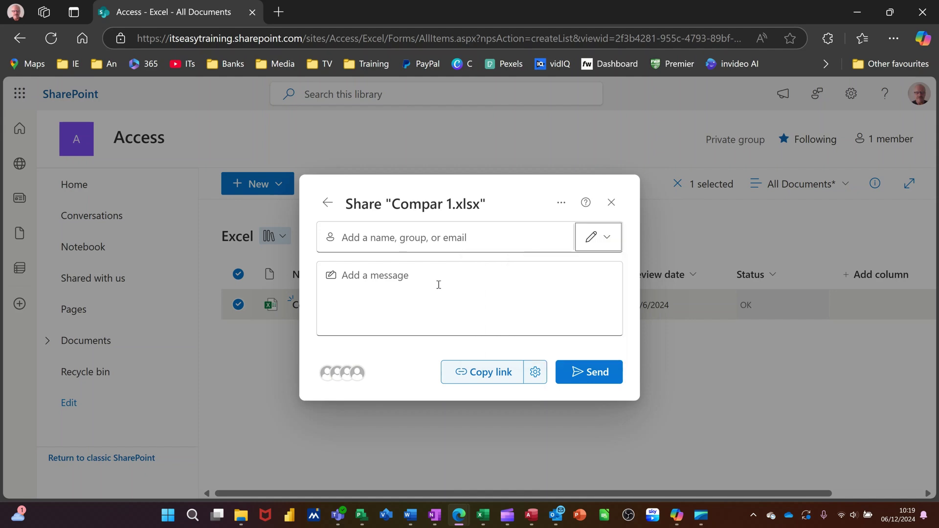
left_click(536, 375)
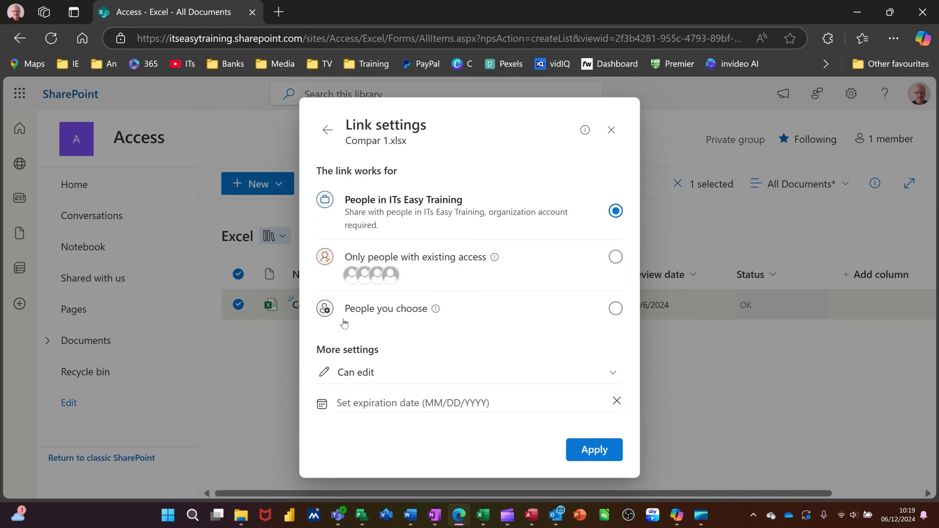
left_click(615, 309)
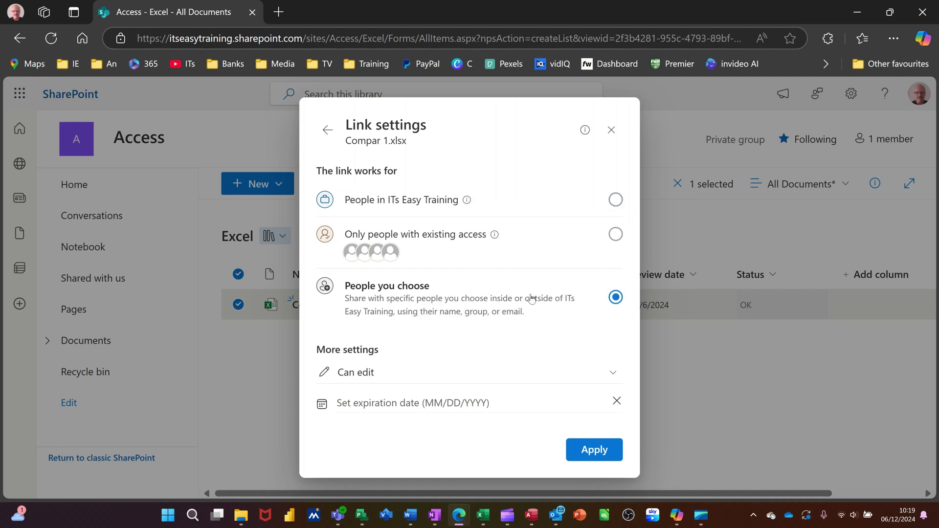
left_click(580, 451)
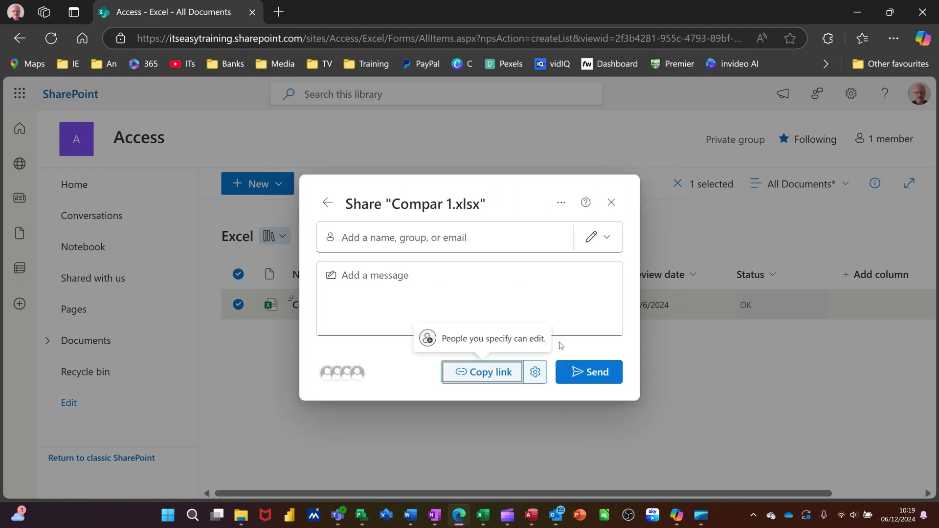
left_click(612, 206)
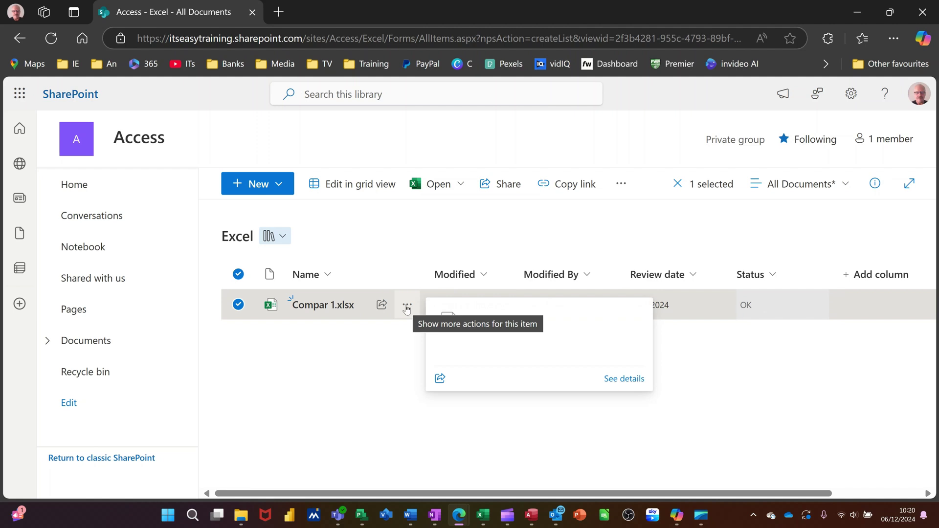
Step: Open the permissions of the Excel document library from its full settings and stop inheriting permissions from the parent site
left_click(851, 93)
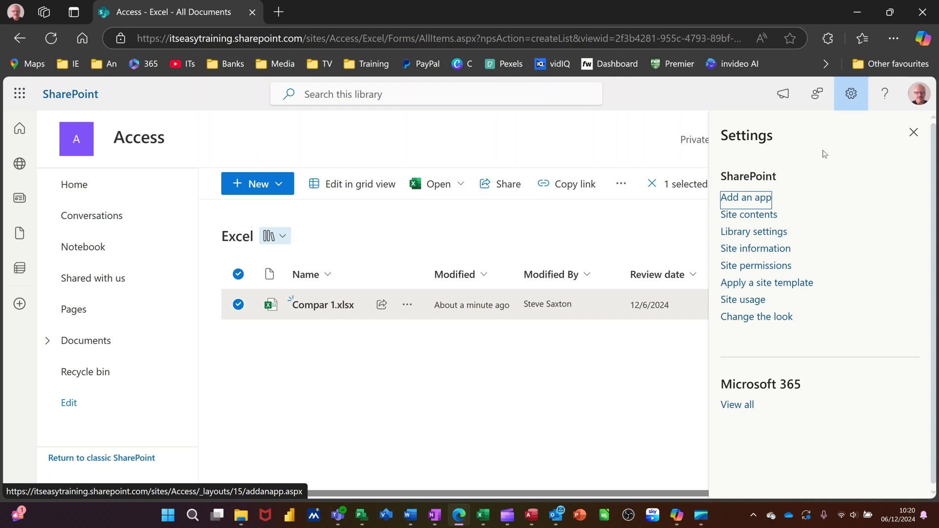
left_click(763, 233)
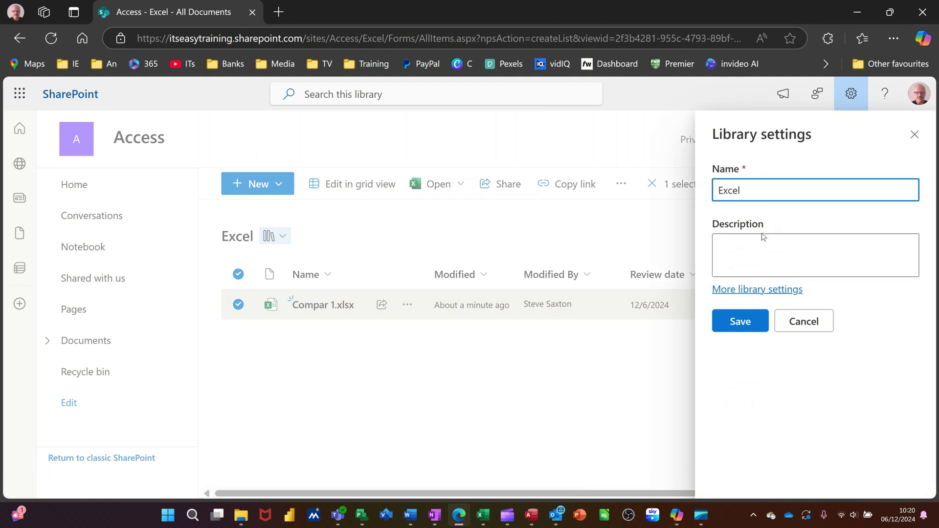
left_click(752, 292)
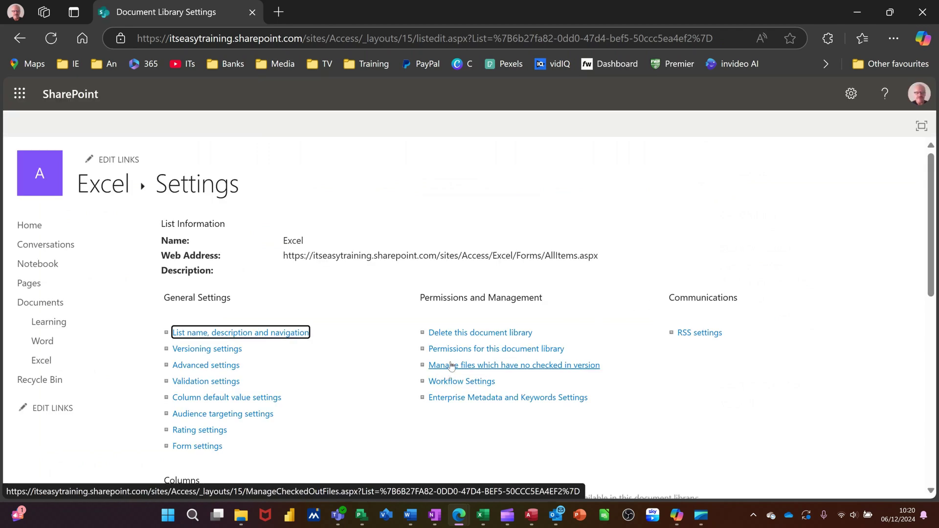
left_click(518, 350)
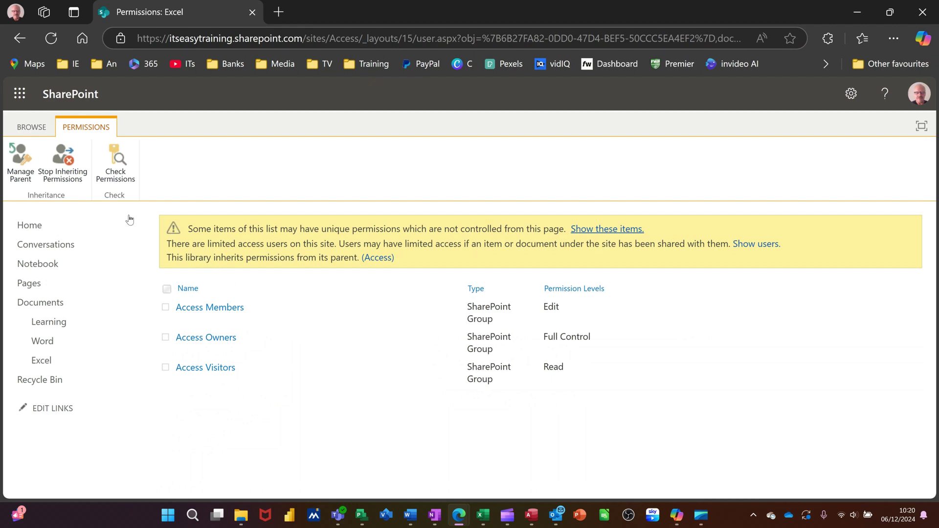
left_click(67, 163)
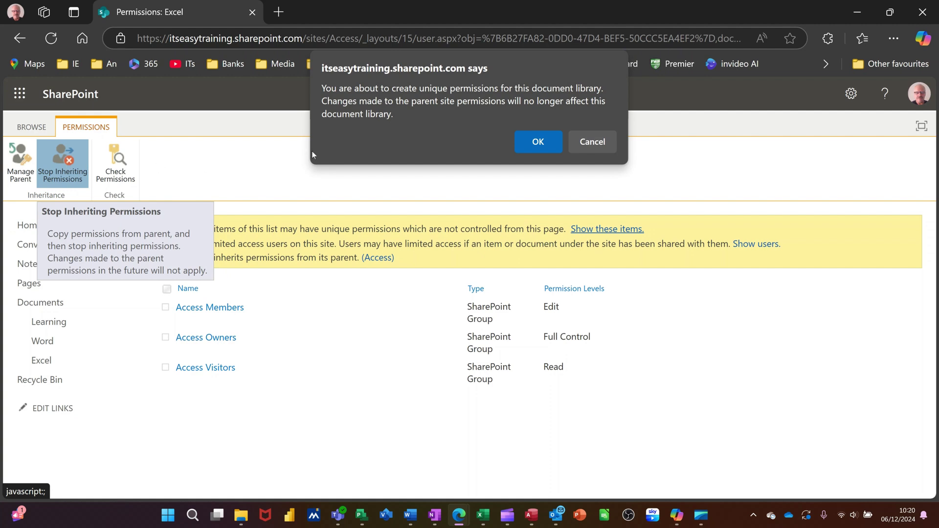
left_click(538, 142)
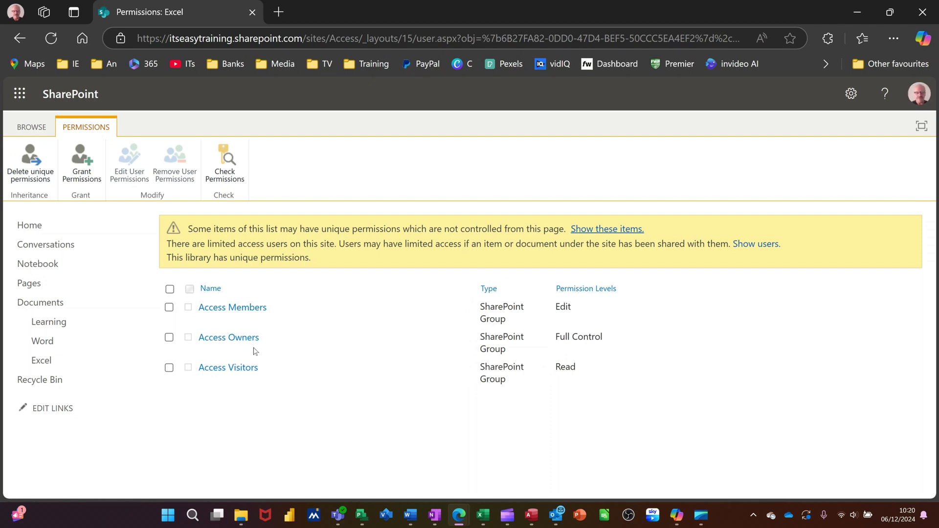
Step: Remove all of the Access Visitors group's permissions to the Excel library and confirm the removal
left_click(169, 370)
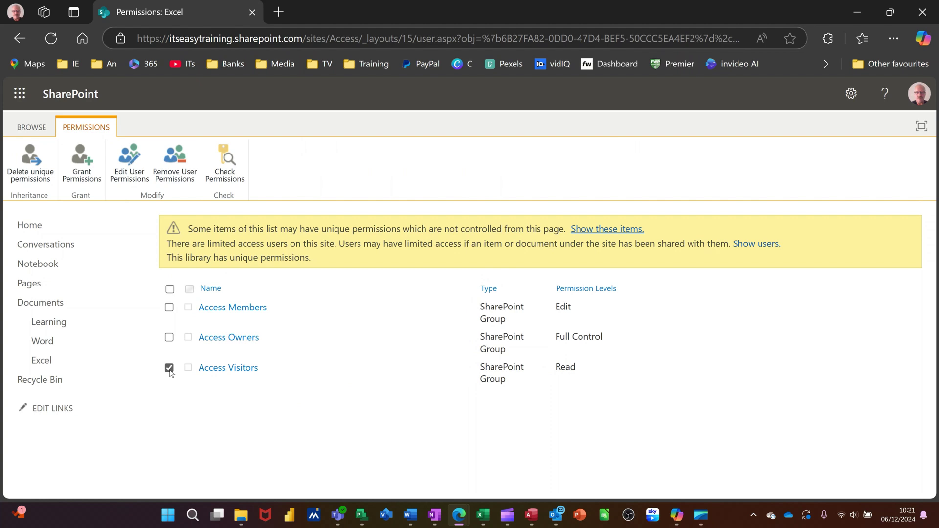
left_click(179, 160)
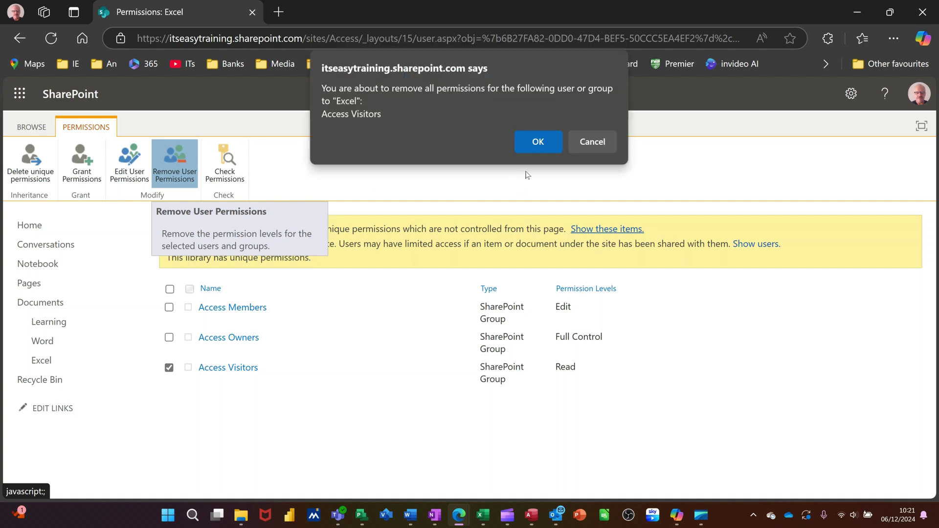
left_click(533, 140)
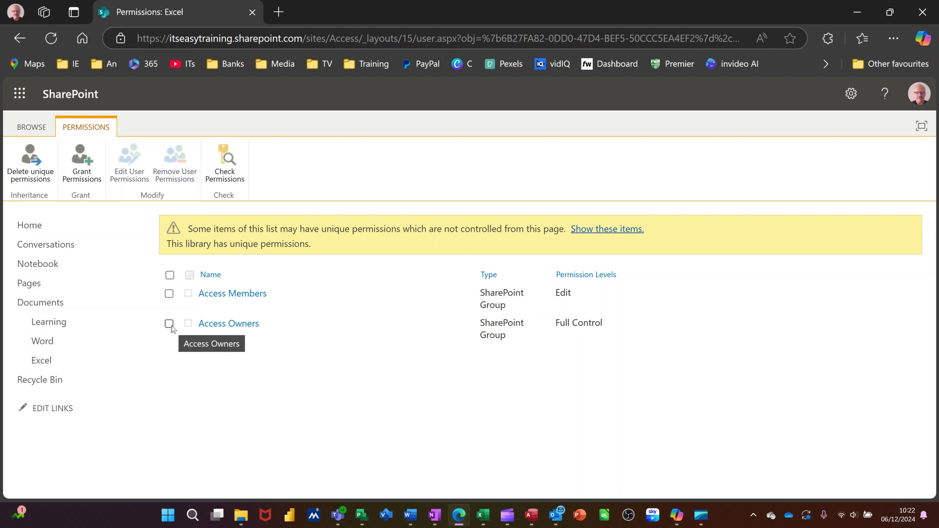
Step: Change the Access Members group's permission level on the Excel library from Edit to Read only
left_click(169, 294)
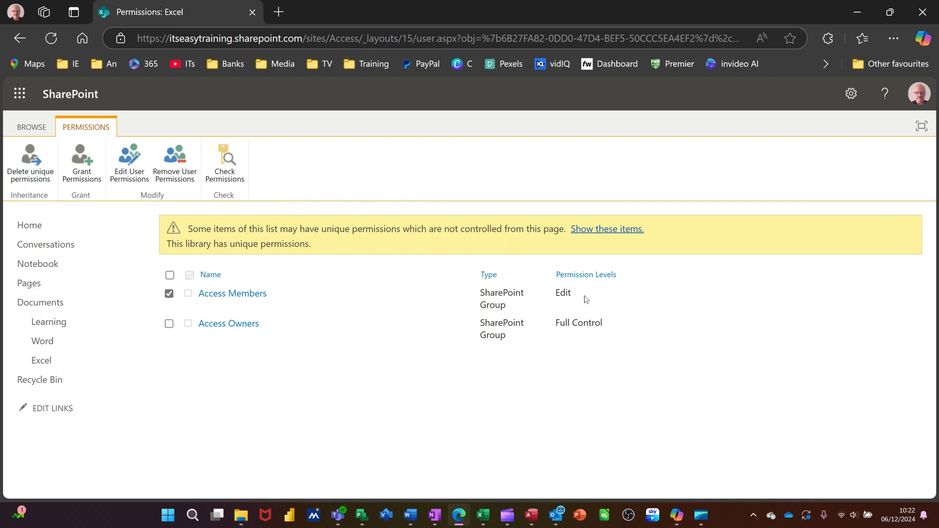
left_click(141, 177)
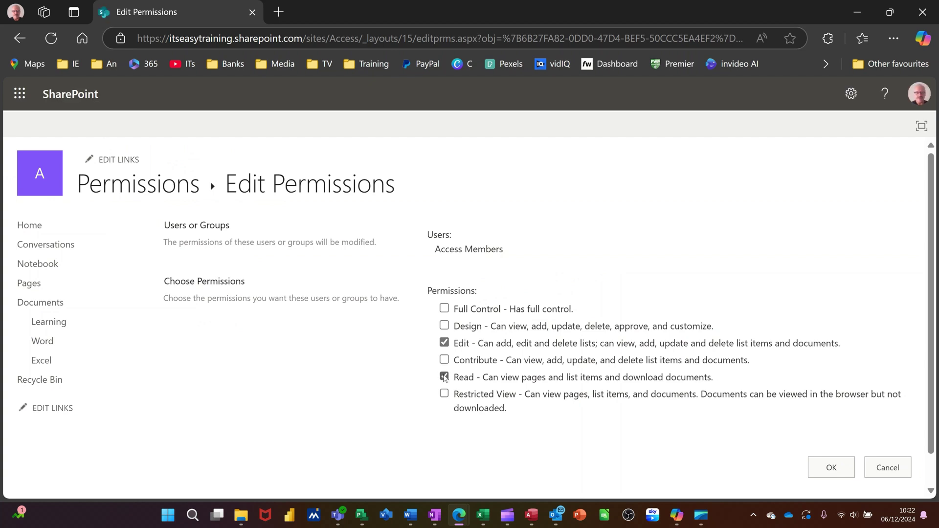
left_click(444, 342)
left_click(821, 467)
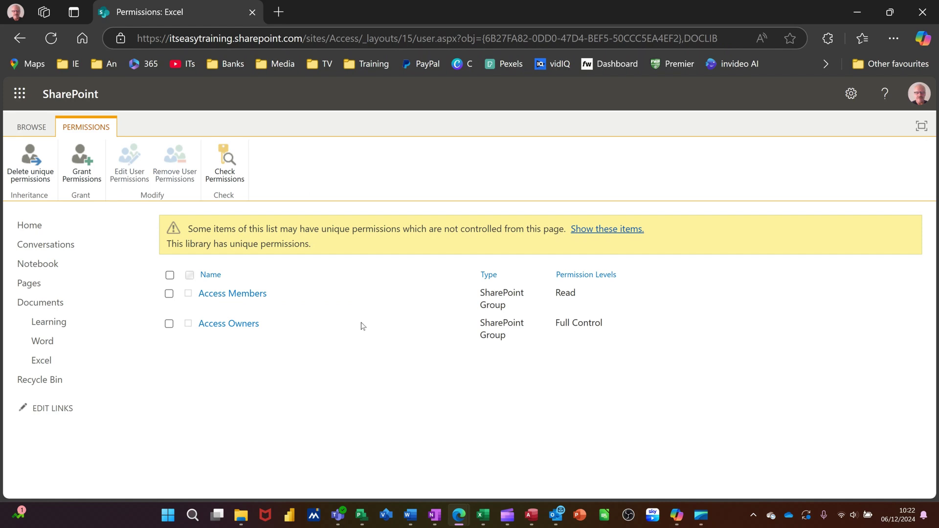
Step: Check the Excel library permissions held by a specific user, entering the person's name, and close the check
left_click(220, 157)
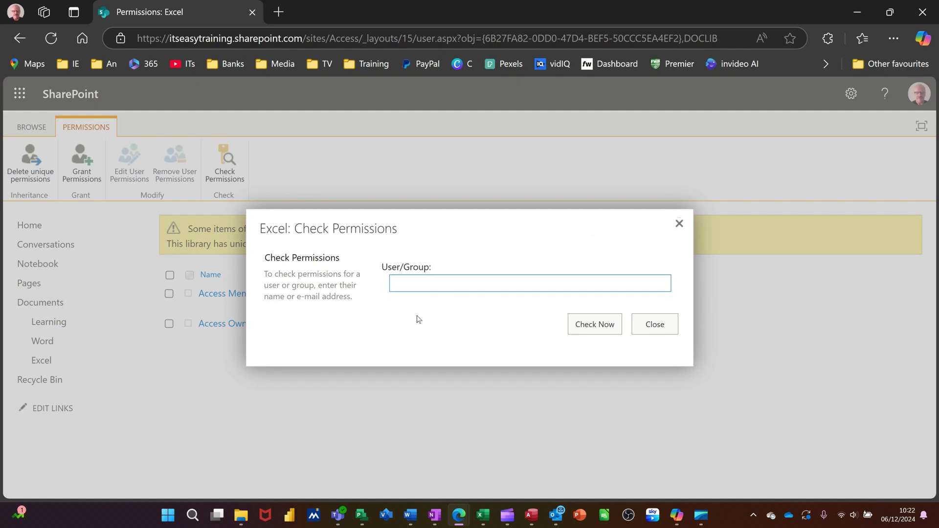
type("teve")
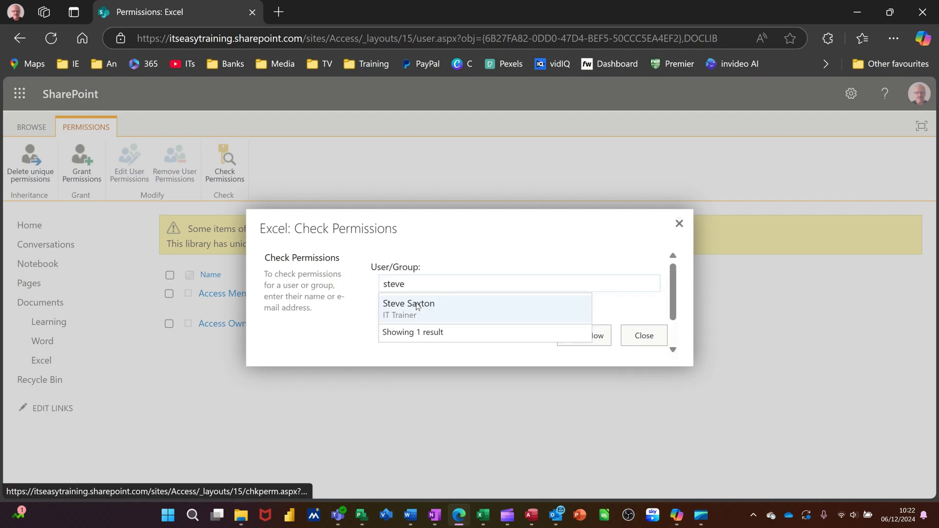
key("Return")
left_click(585, 343)
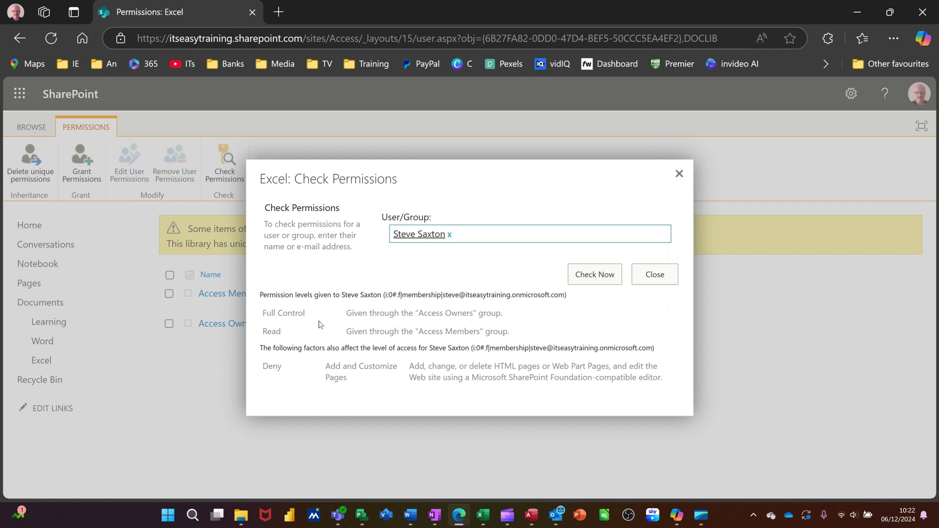
left_click(658, 278)
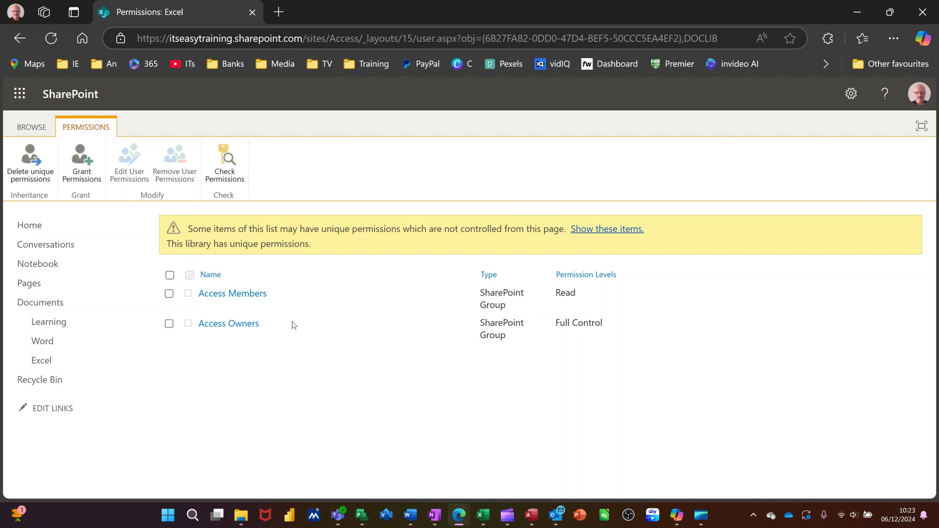
Step: Return to the Excel library by way of the Access site's contents
left_click(852, 96)
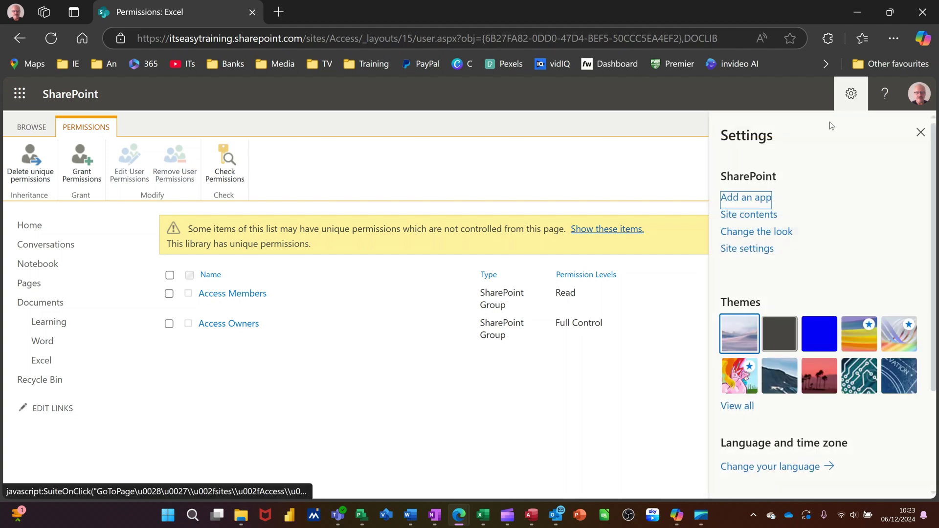
left_click(760, 218)
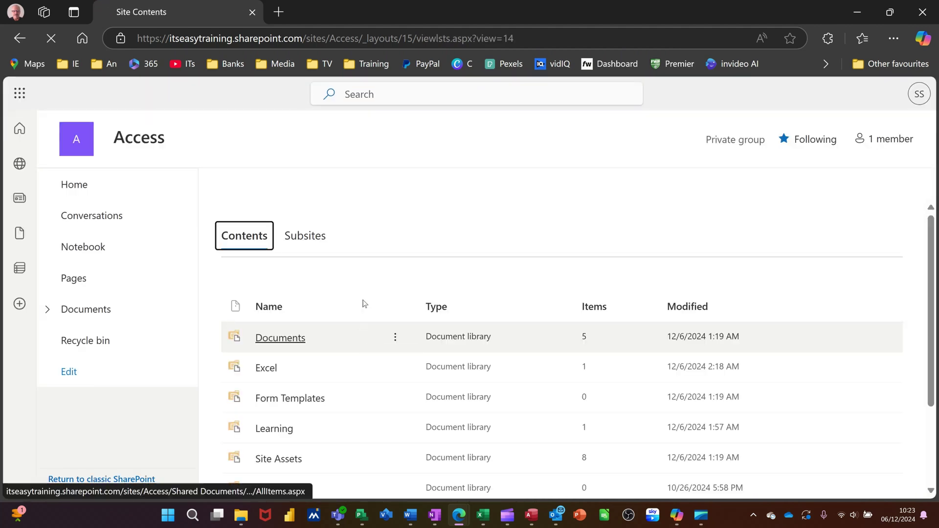
scroll(360, 281, "down", 3)
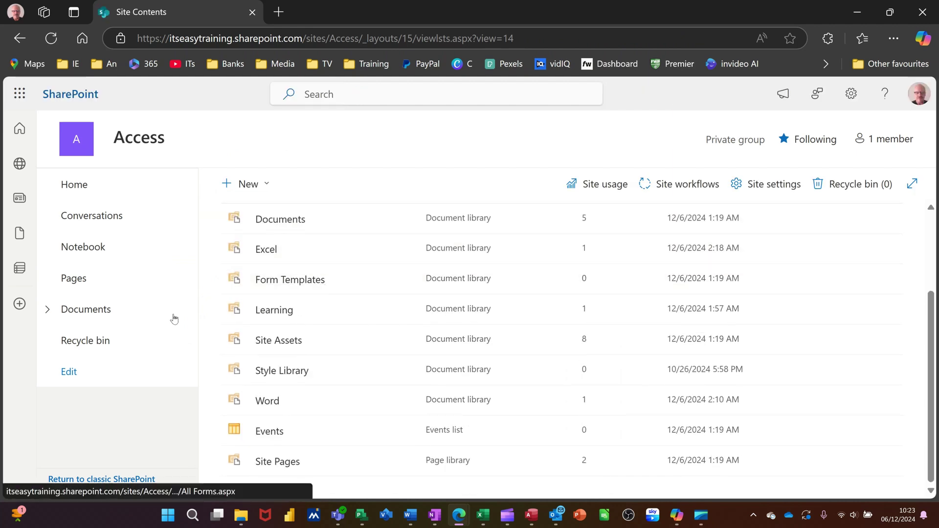
left_click(48, 310)
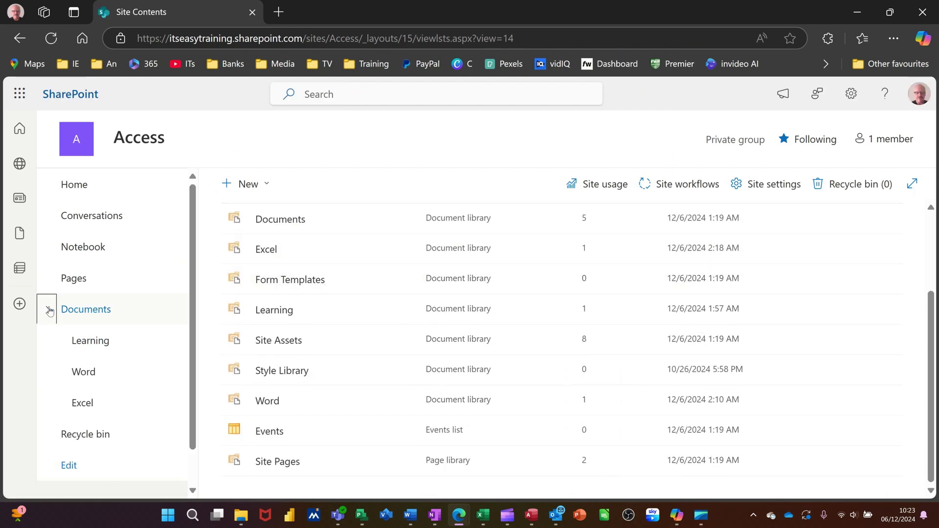
left_click(79, 404)
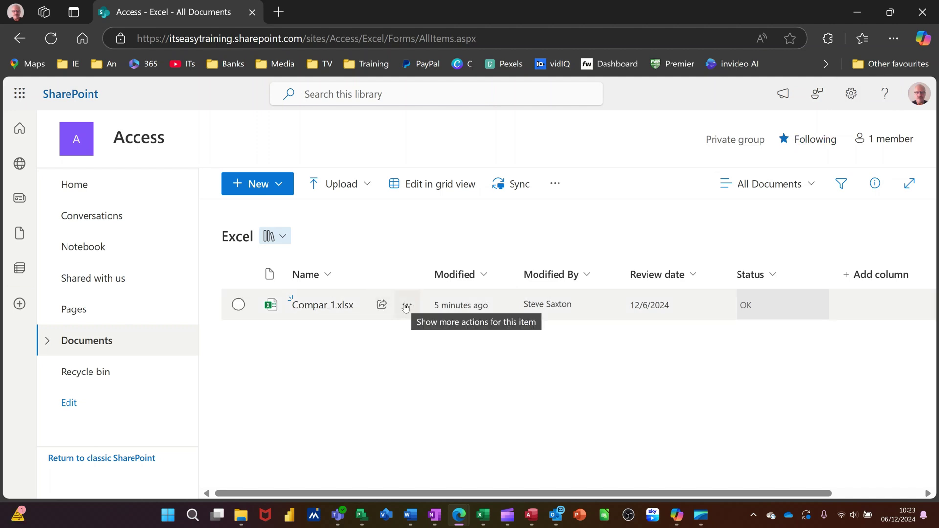
left_click(406, 305)
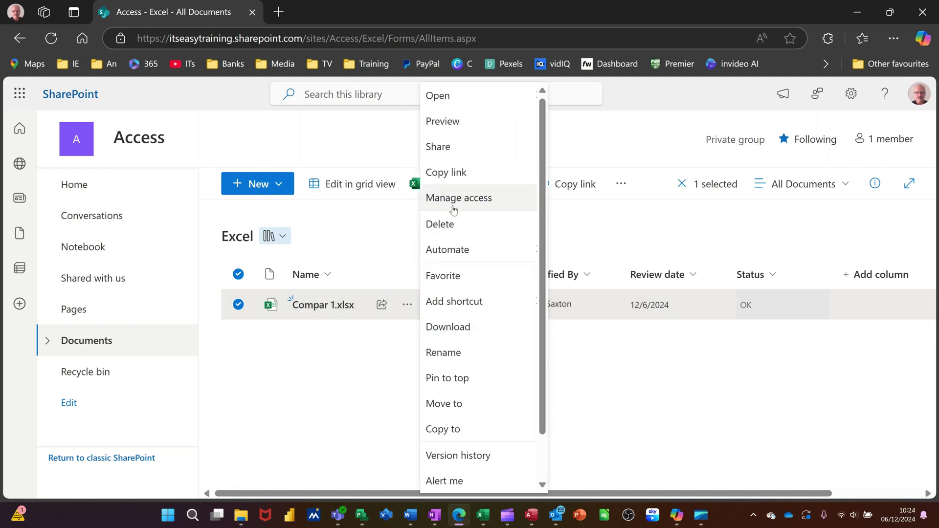
left_click(353, 370)
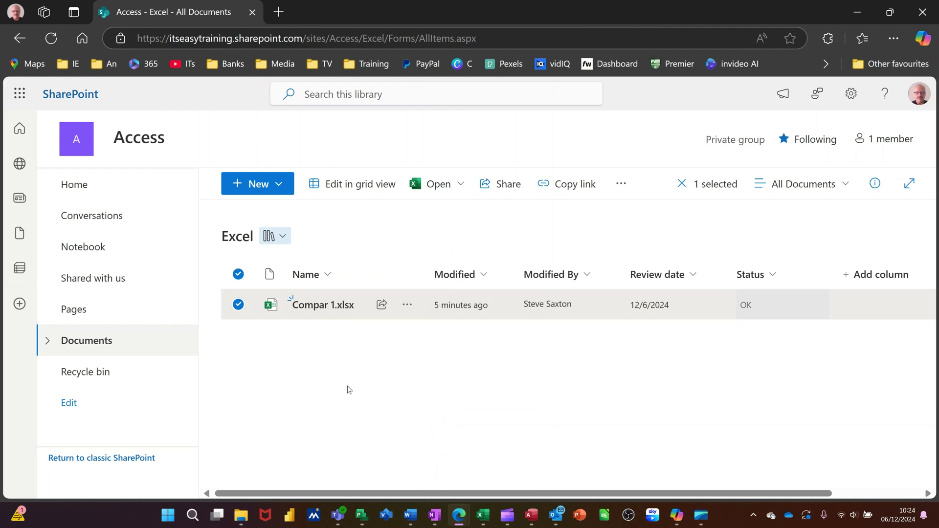
left_click(407, 305)
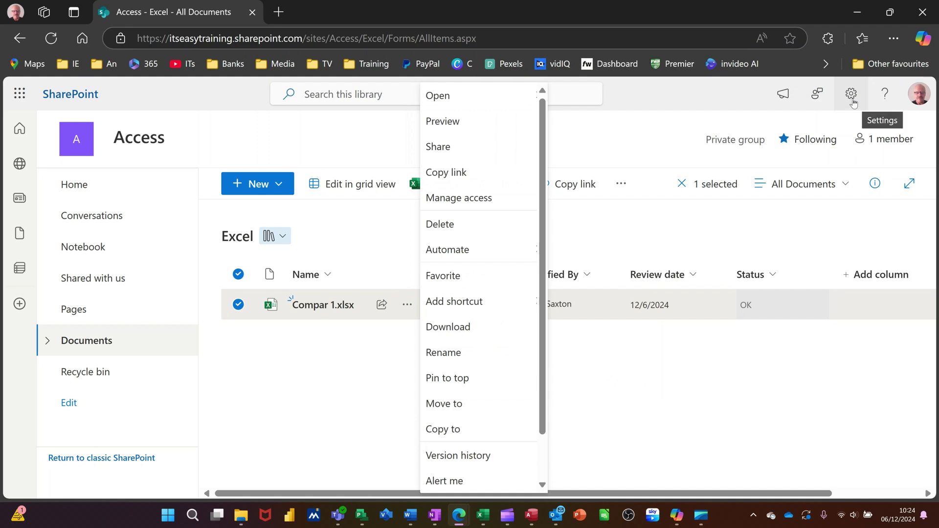
left_click(639, 373)
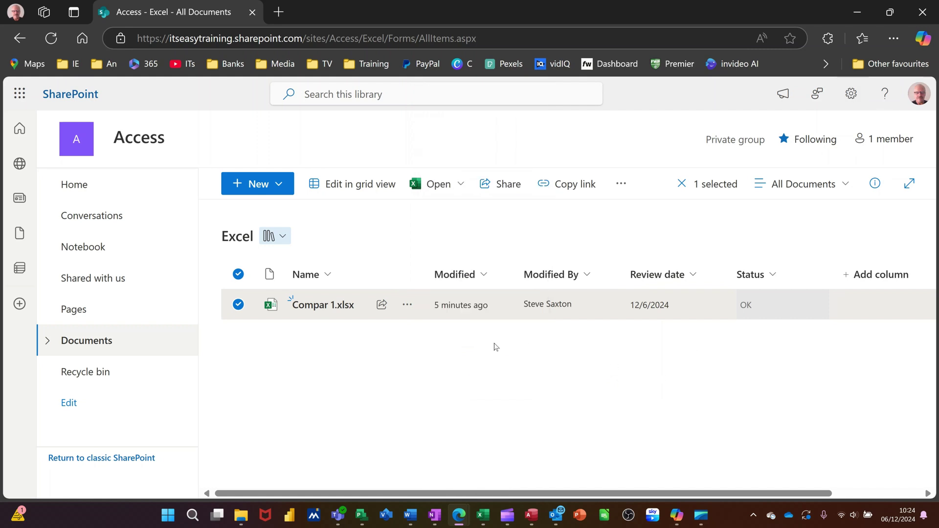